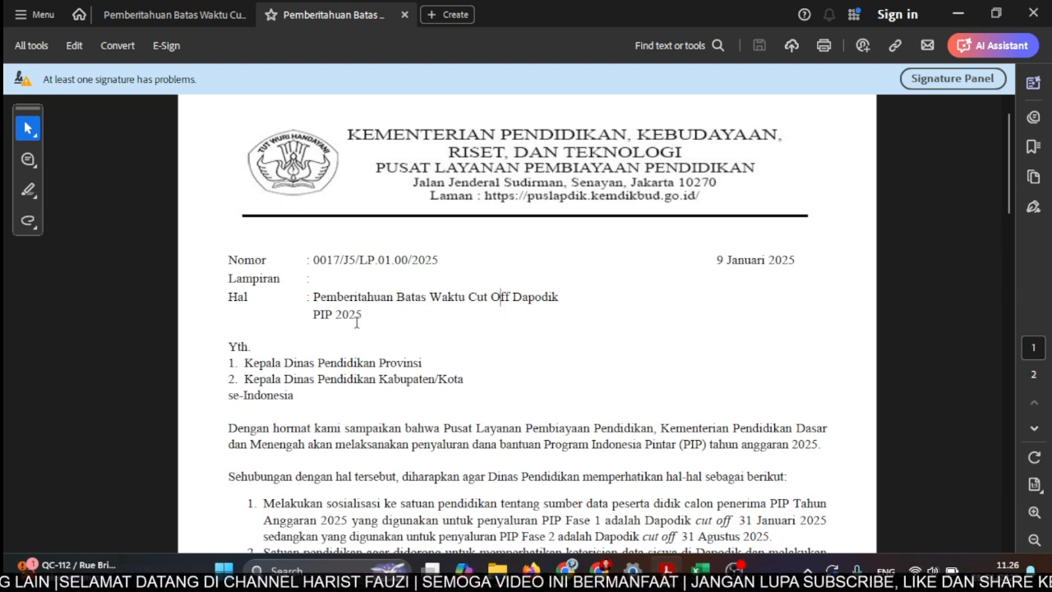
Step: Read the ministry's letter on the PIP 2025 Dapodik cut-off, from its subject through the four numbered points
{"action": "scroll", "coordinate": [349, 355], "scroll_direction": "down", "scroll_amount": 2}
{"action": "scroll", "coordinate": [349, 357], "scroll_direction": "down", "scroll_amount": 1}
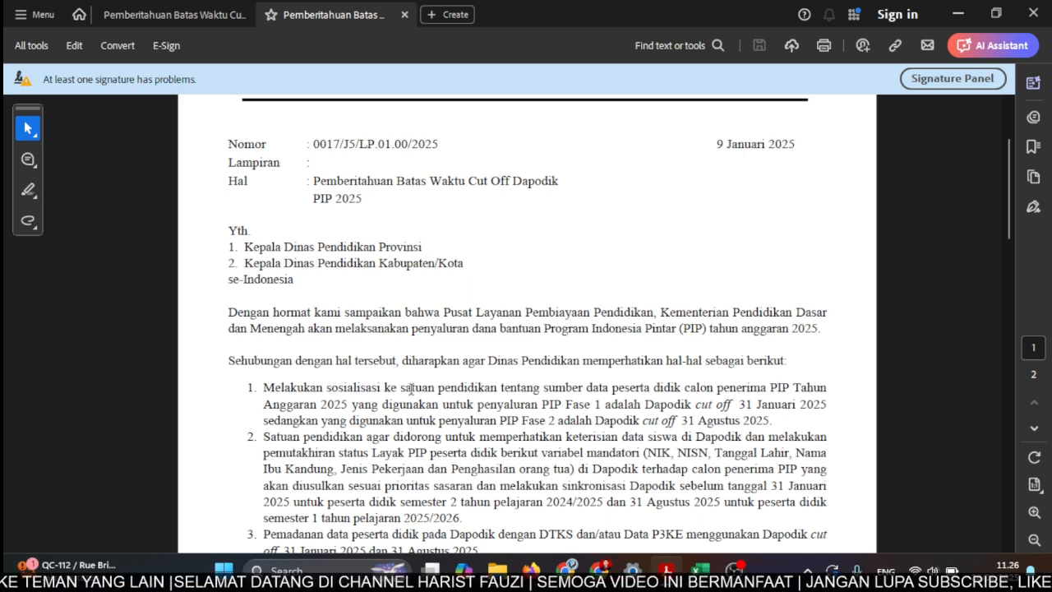
{"action": "scroll", "coordinate": [411, 390], "scroll_direction": "down", "scroll_amount": 2}
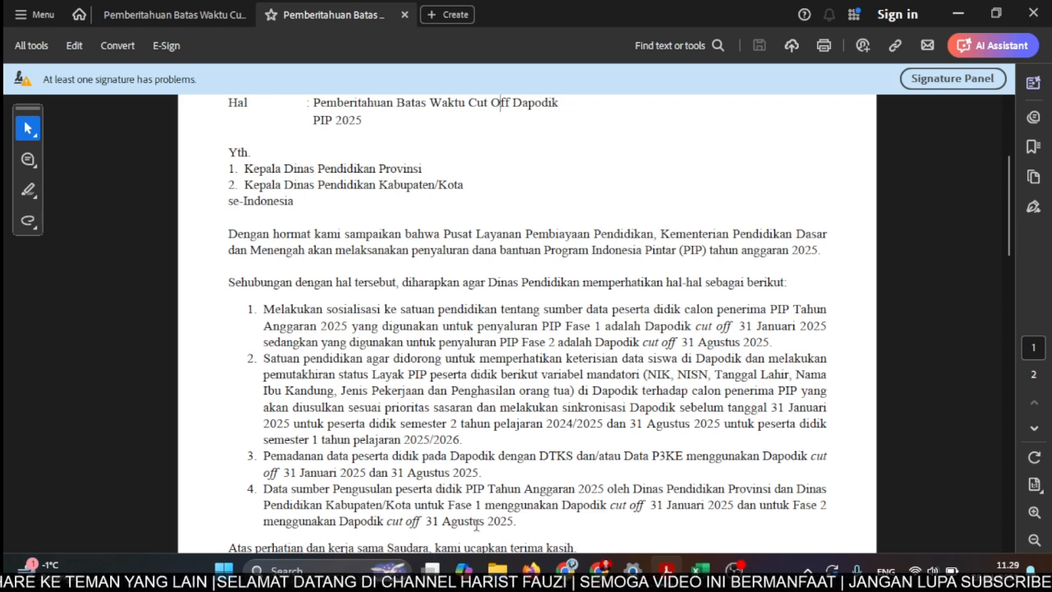
{"action": "scroll", "coordinate": [476, 521], "scroll_direction": "down", "scroll_amount": 3}
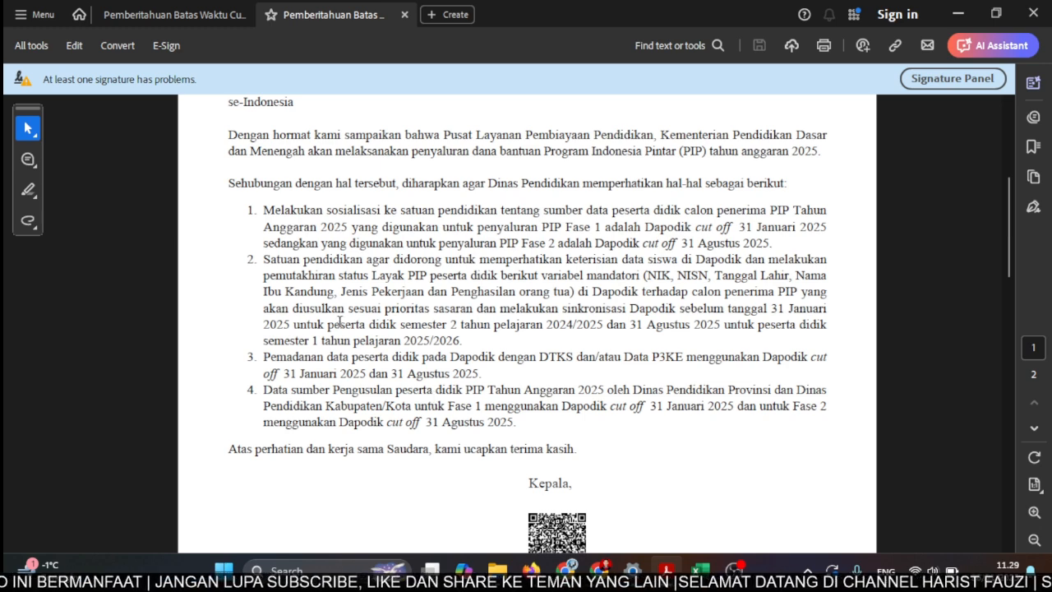
Step: Switch to the Bogor education office's PIP 2025 cut-off letter and review its numbered points through the signature page
{"action": "left_click", "coordinate": [184, 26]}
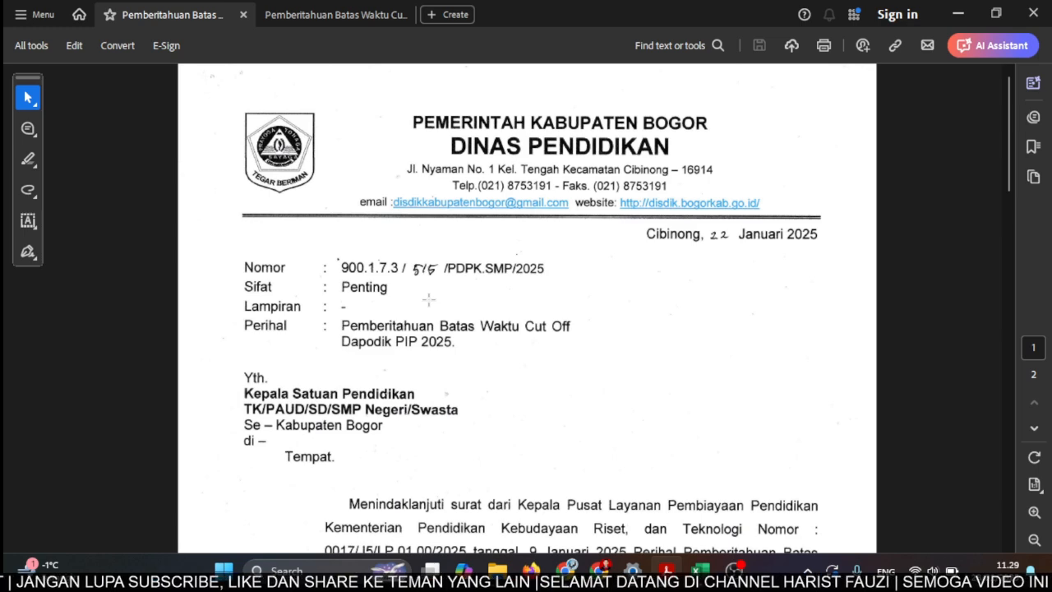
{"action": "scroll", "coordinate": [428, 299], "scroll_direction": "down", "scroll_amount": 3}
{"action": "scroll", "coordinate": [428, 300], "scroll_direction": "down", "scroll_amount": 3}
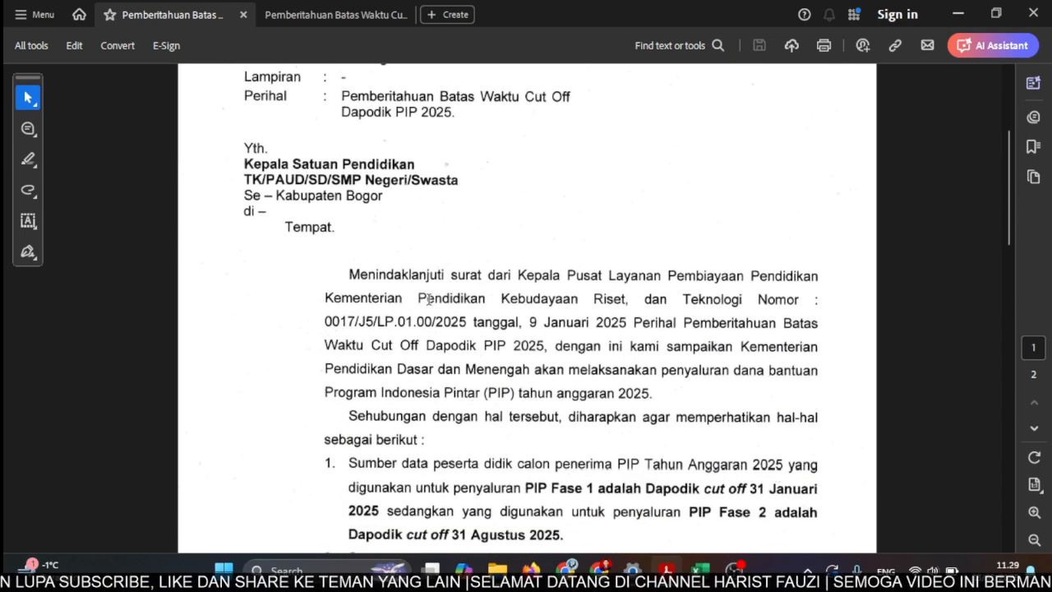
{"action": "scroll", "coordinate": [428, 299], "scroll_direction": "down", "scroll_amount": 2}
{"action": "scroll", "coordinate": [428, 299], "scroll_direction": "down", "scroll_amount": 2}
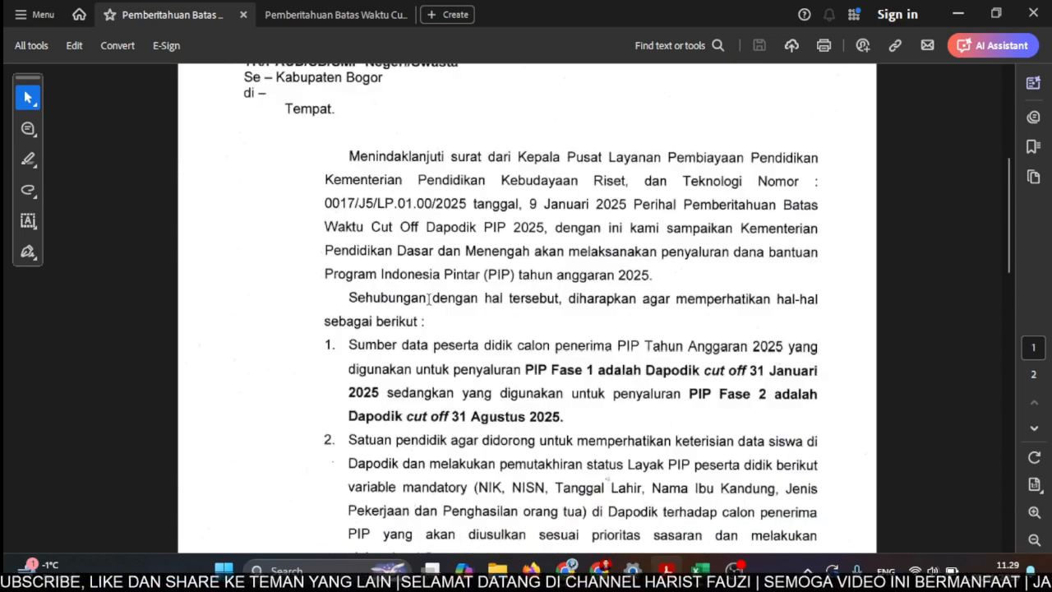
{"action": "scroll", "coordinate": [428, 299], "scroll_direction": "down", "scroll_amount": 1}
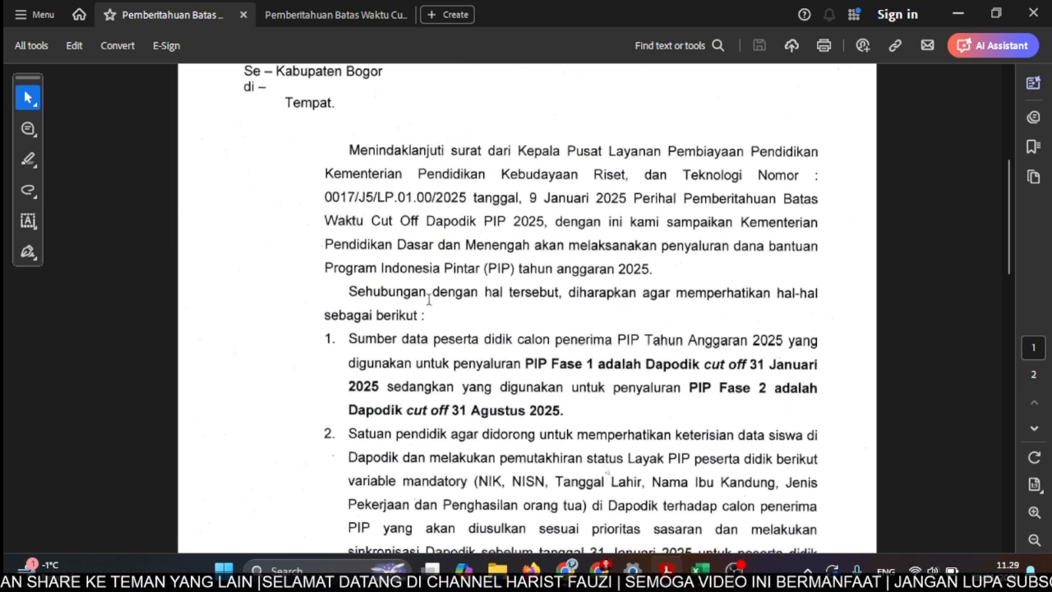
{"action": "scroll", "coordinate": [426, 303], "scroll_direction": "down", "scroll_amount": 10}
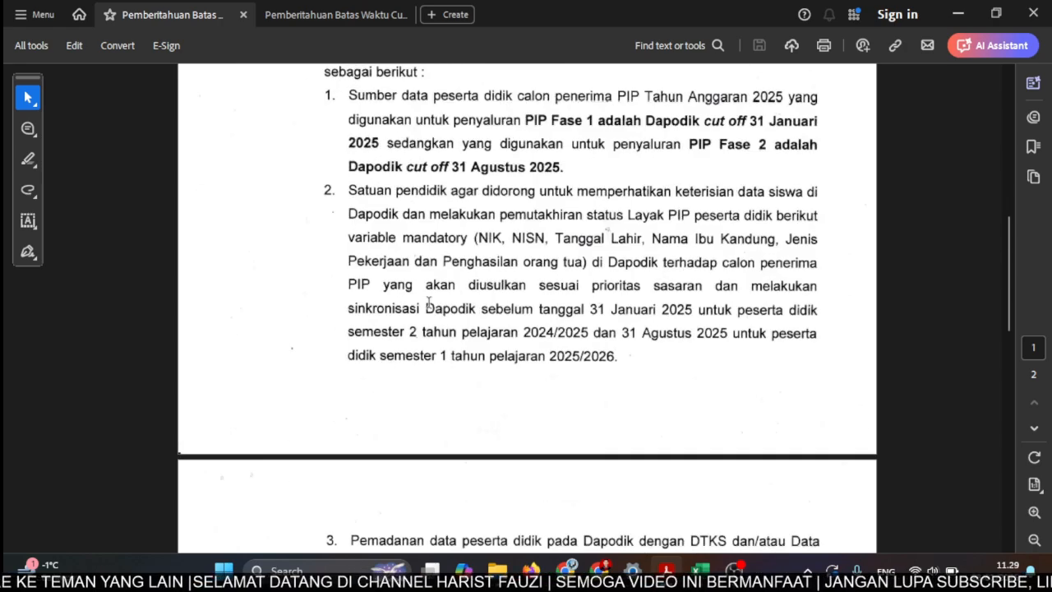
{"action": "scroll", "coordinate": [429, 302], "scroll_direction": "down", "scroll_amount": 3}
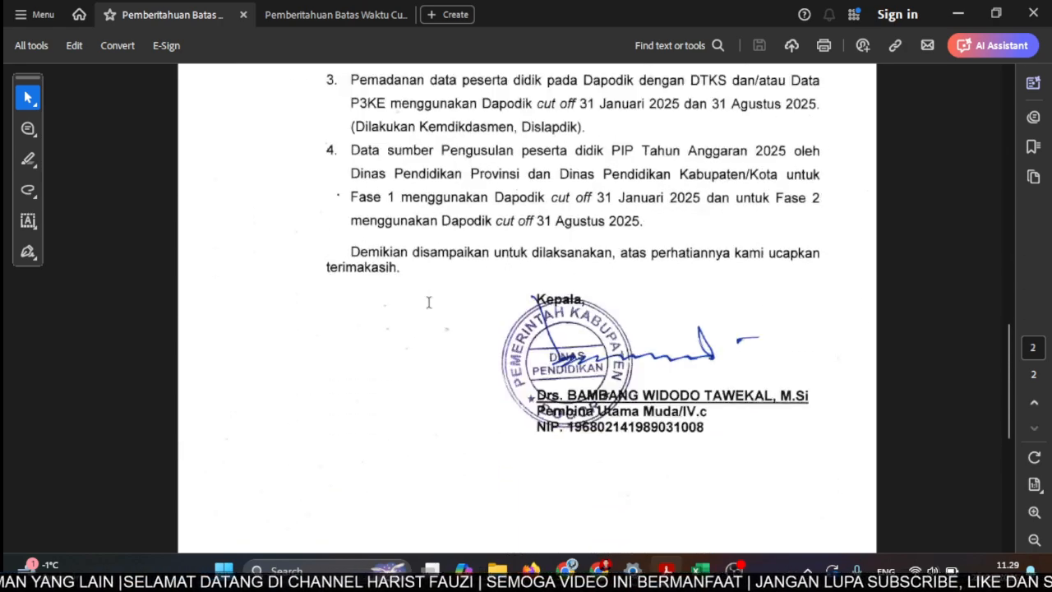
{"action": "scroll", "coordinate": [428, 303], "scroll_direction": "up", "scroll_amount": 15}
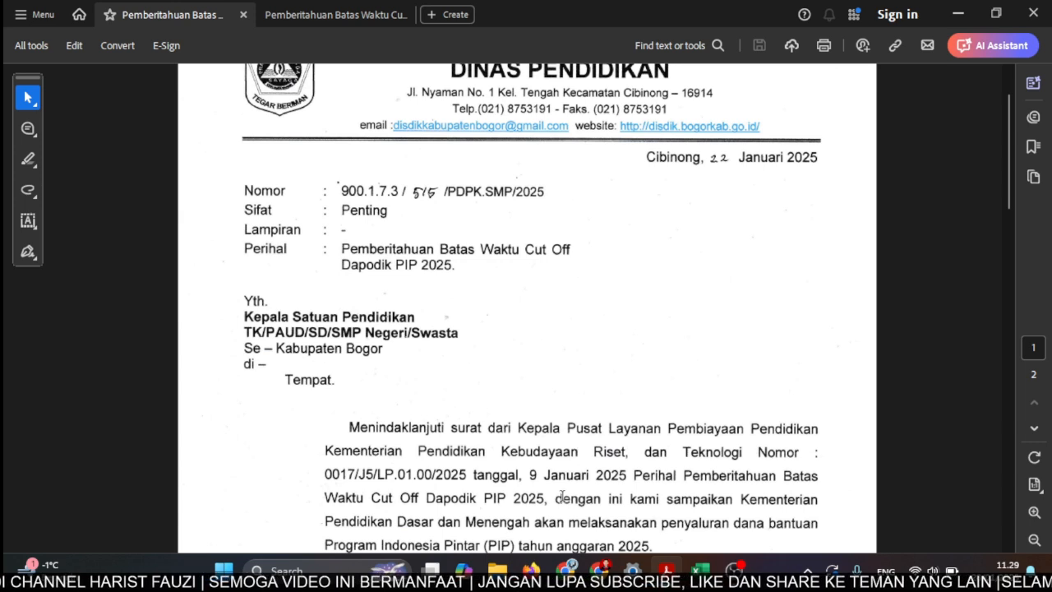
Step: Switch to Aplikasi Dapodik in Chrome, open the Peserta Didik list and show its download options
{"action": "mouse_move", "coordinate": [565, 573]}
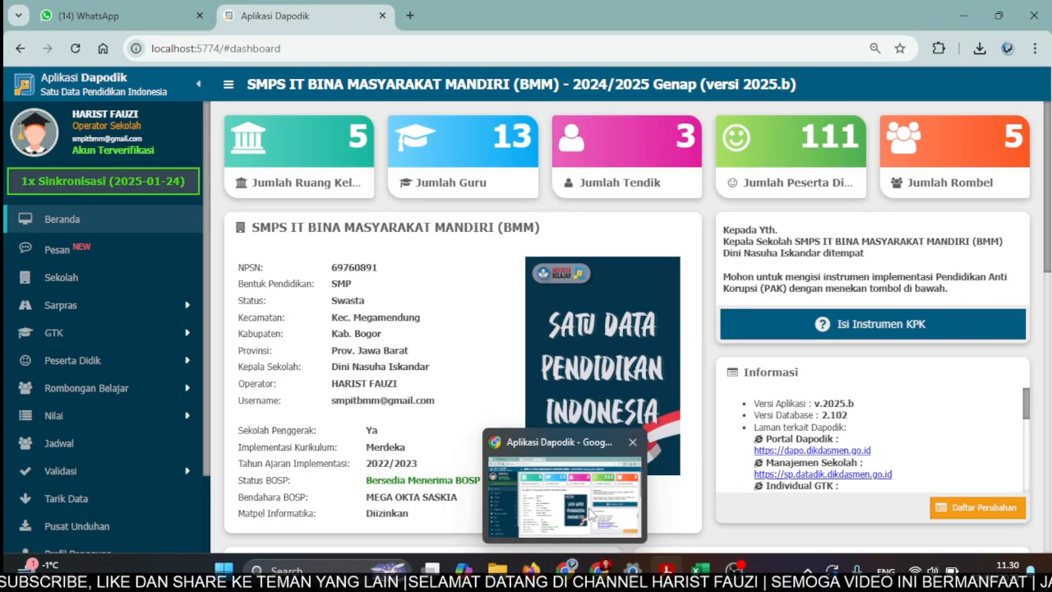
{"action": "left_click", "coordinate": [589, 511]}
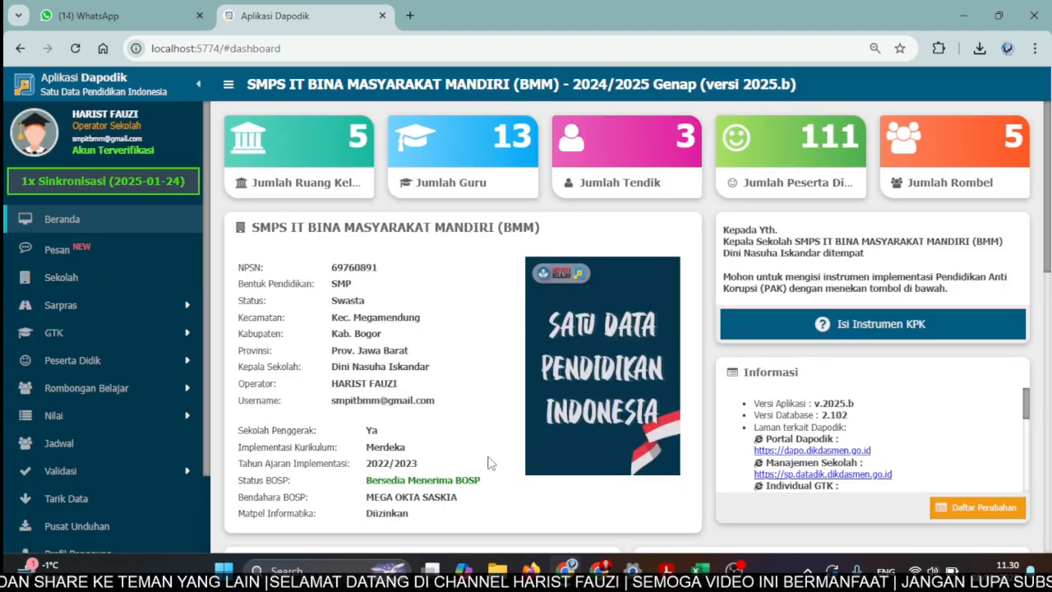
{"action": "left_click", "coordinate": [138, 369]}
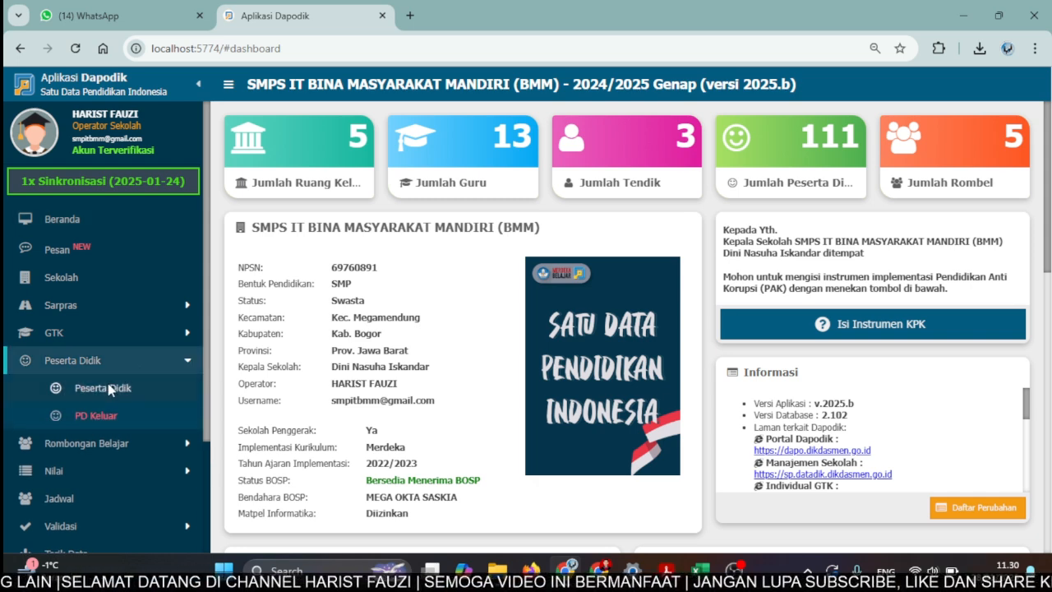
{"action": "left_click", "coordinate": [104, 390]}
{"action": "left_click", "coordinate": [539, 377]}
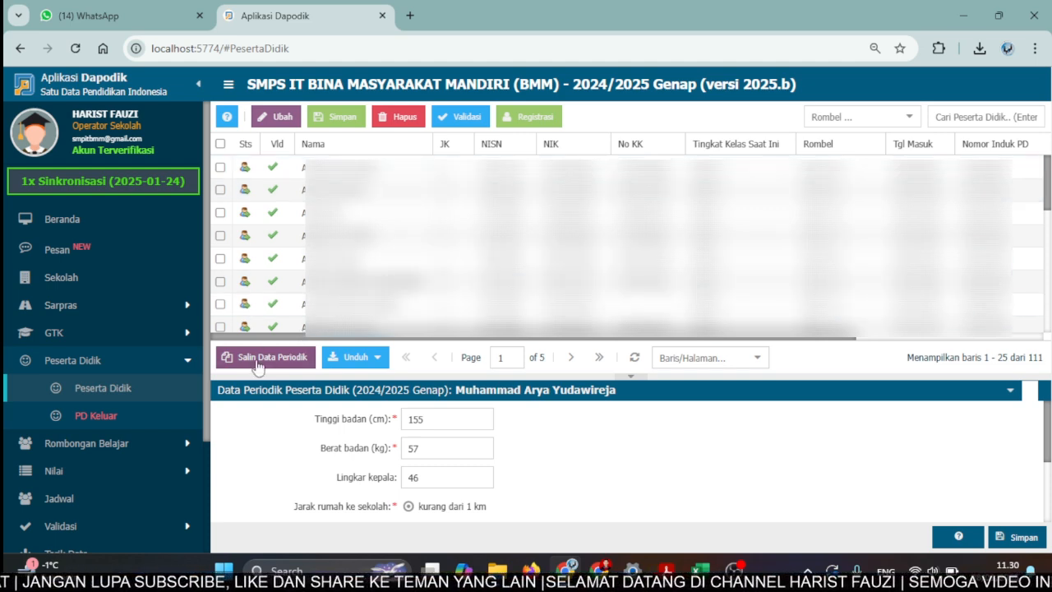
{"action": "left_click", "coordinate": [376, 357]}
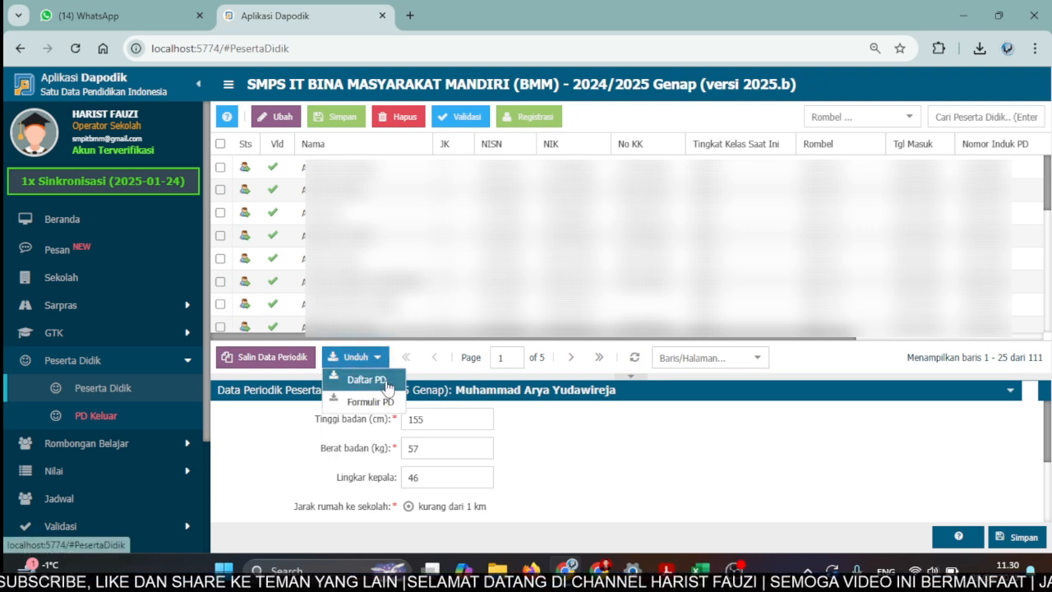
Step: Switch to the daftar_pd workbook in Excel and examine each student's Layak PIP status and Alasan Layak PIP for missing reasons
{"action": "mouse_move", "coordinate": [699, 568]}
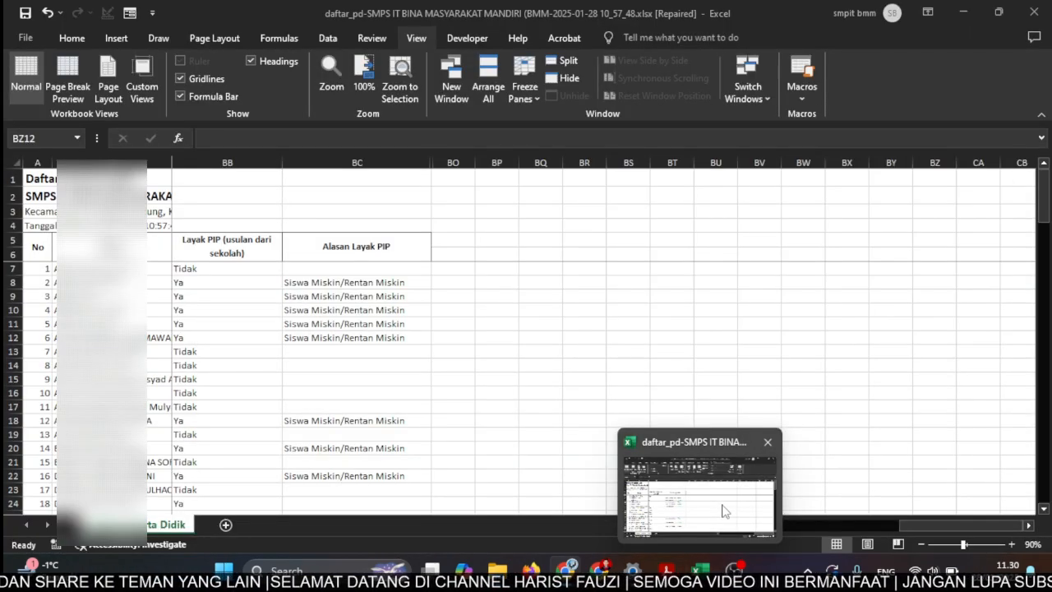
{"action": "left_click", "coordinate": [724, 507]}
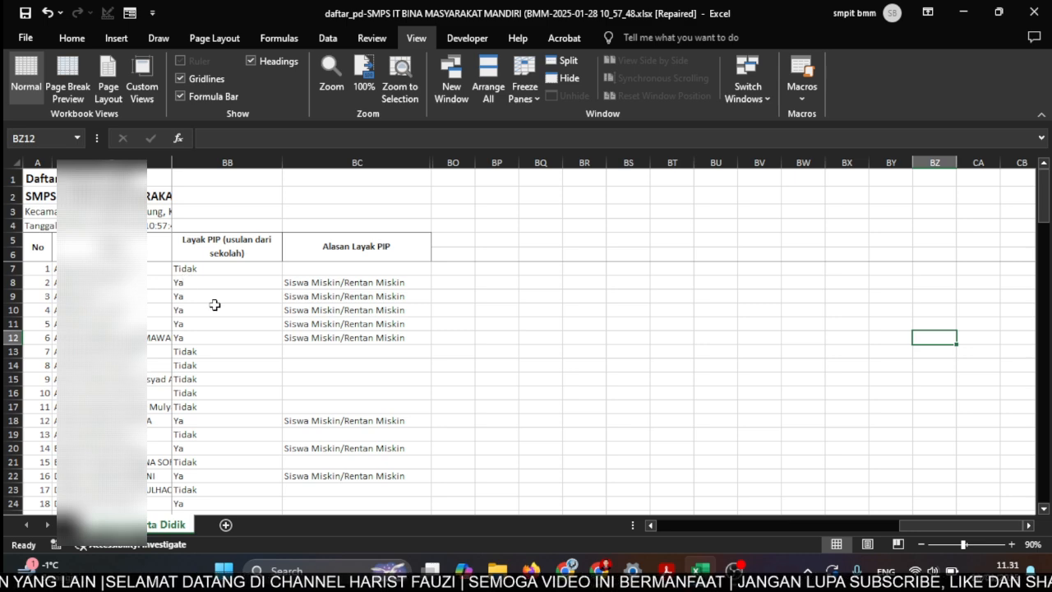
{"action": "scroll", "coordinate": [214, 304], "scroll_direction": "down", "scroll_amount": 1}
{"action": "scroll", "coordinate": [215, 304], "scroll_direction": "down", "scroll_amount": 2}
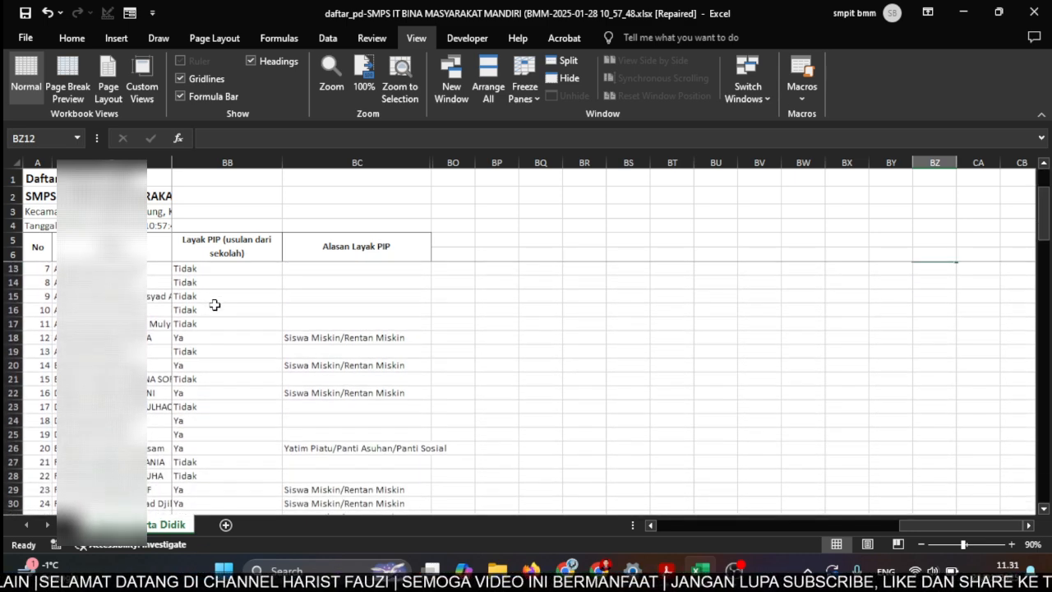
{"action": "scroll", "coordinate": [214, 305], "scroll_direction": "down", "scroll_amount": 1}
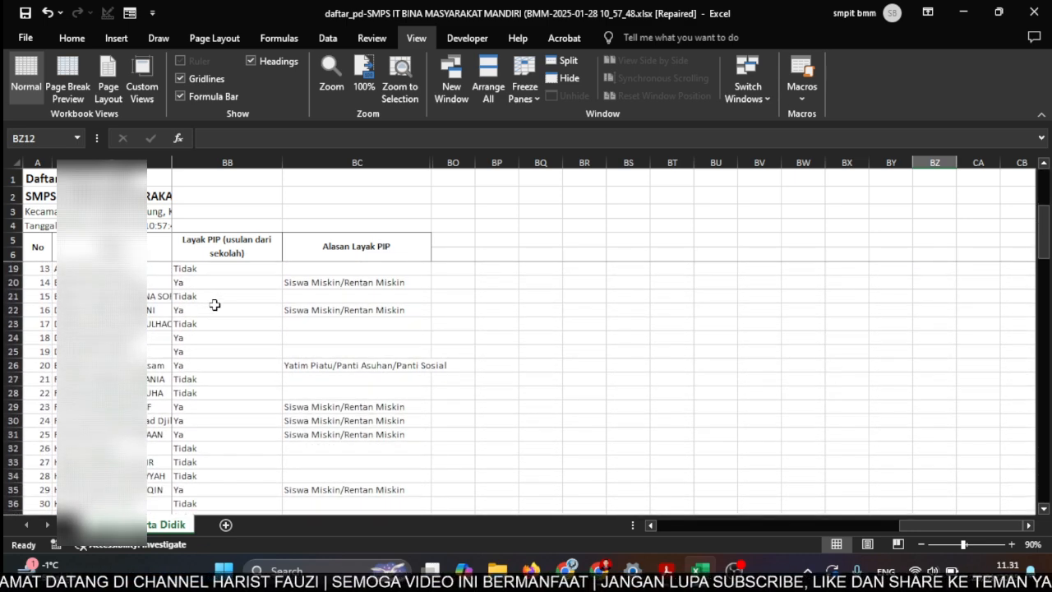
{"action": "scroll", "coordinate": [221, 334], "scroll_direction": "down", "scroll_amount": 2}
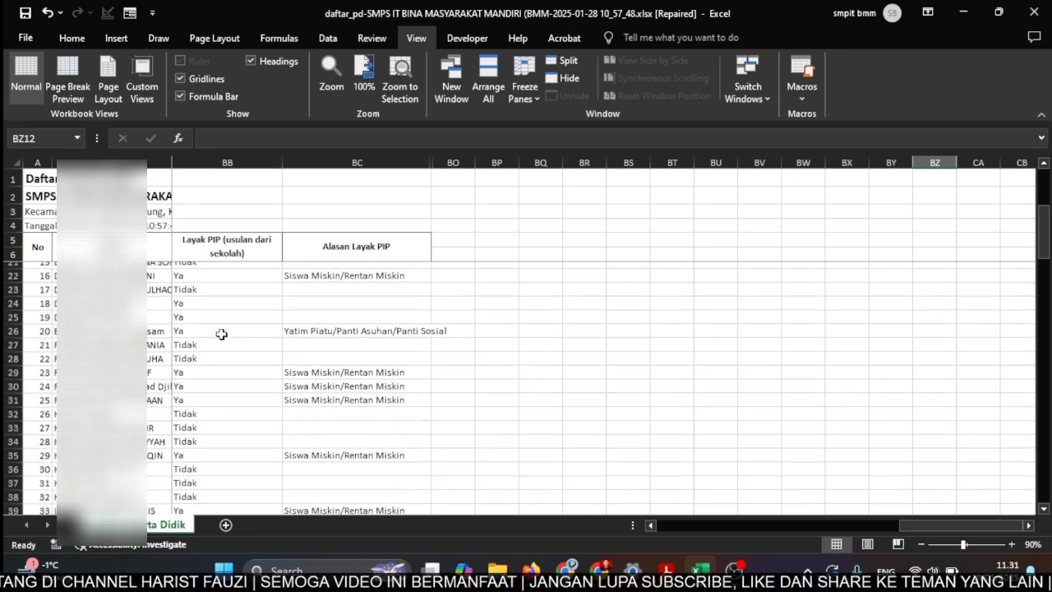
{"action": "scroll", "coordinate": [221, 333], "scroll_direction": "down", "scroll_amount": 1}
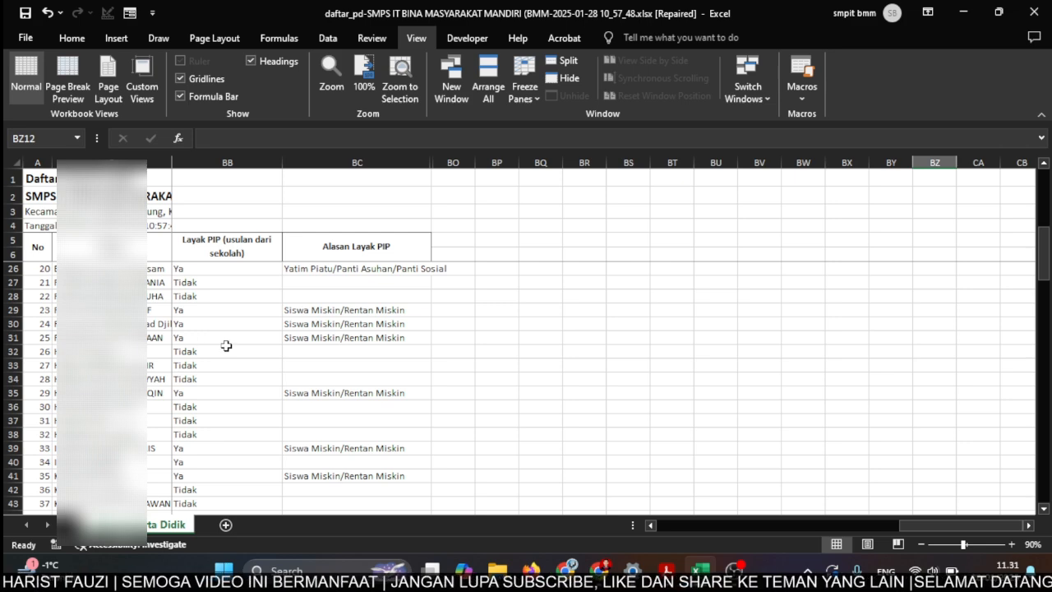
{"action": "scroll", "coordinate": [226, 346], "scroll_direction": "down", "scroll_amount": 3}
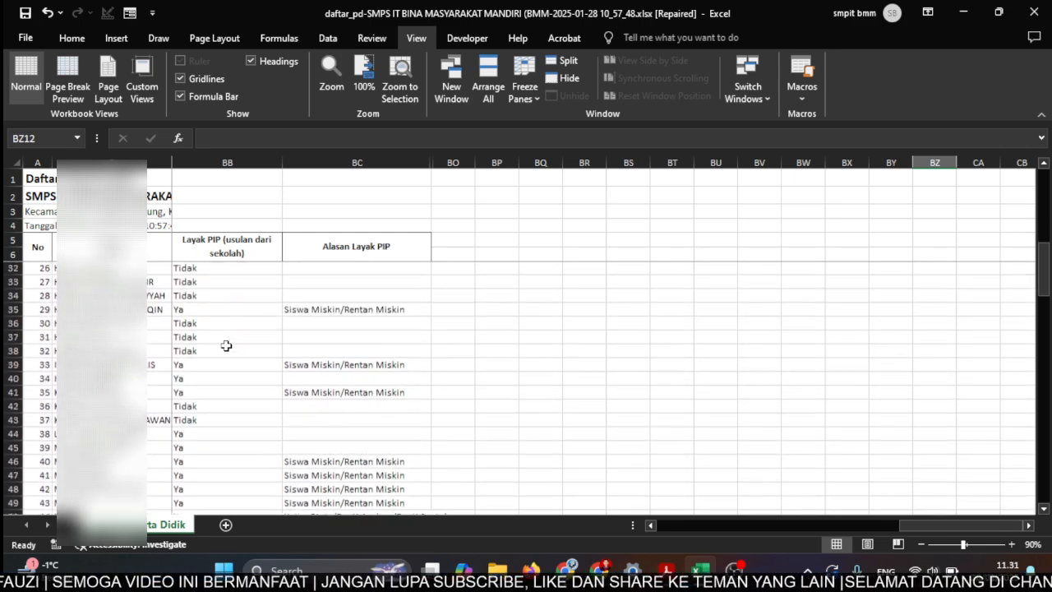
{"action": "scroll", "coordinate": [226, 346], "scroll_direction": "down", "scroll_amount": 1}
{"action": "scroll", "coordinate": [226, 346], "scroll_direction": "down", "scroll_amount": 1}
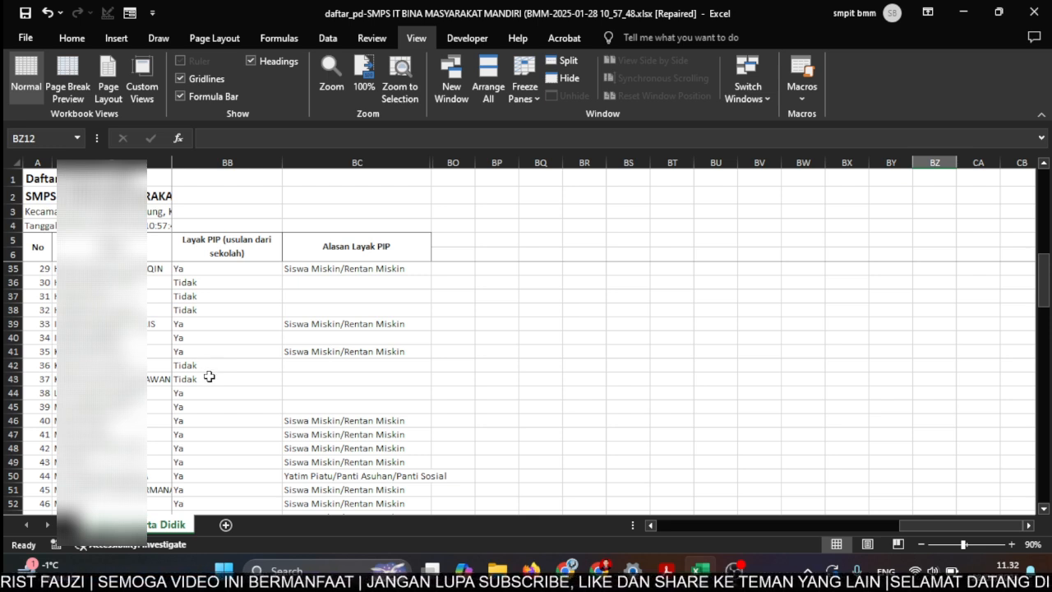
{"action": "scroll", "coordinate": [210, 376], "scroll_direction": "down", "scroll_amount": 1}
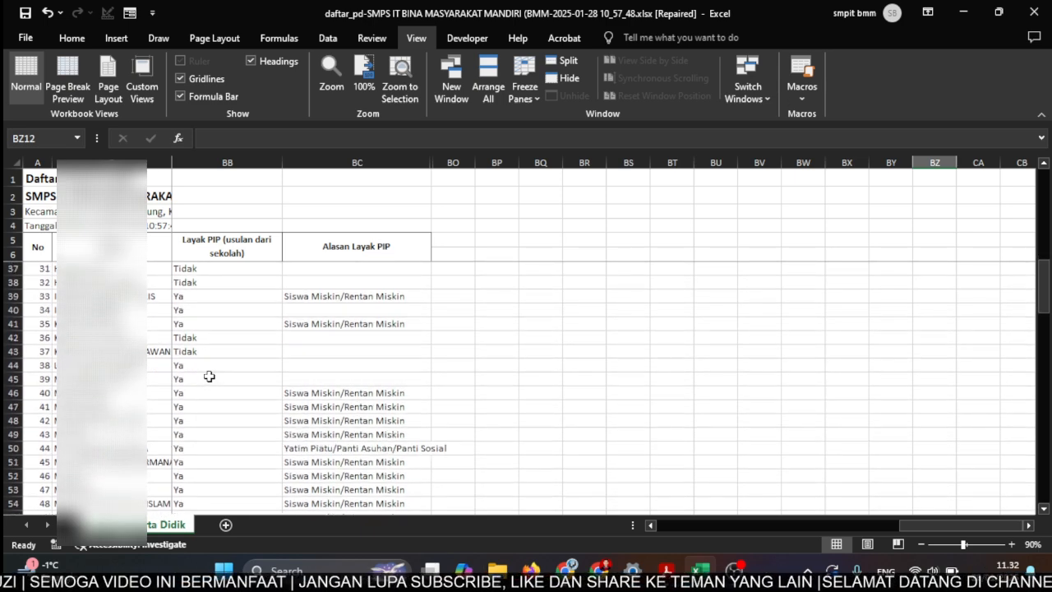
{"action": "scroll", "coordinate": [209, 376], "scroll_direction": "down", "scroll_amount": 1}
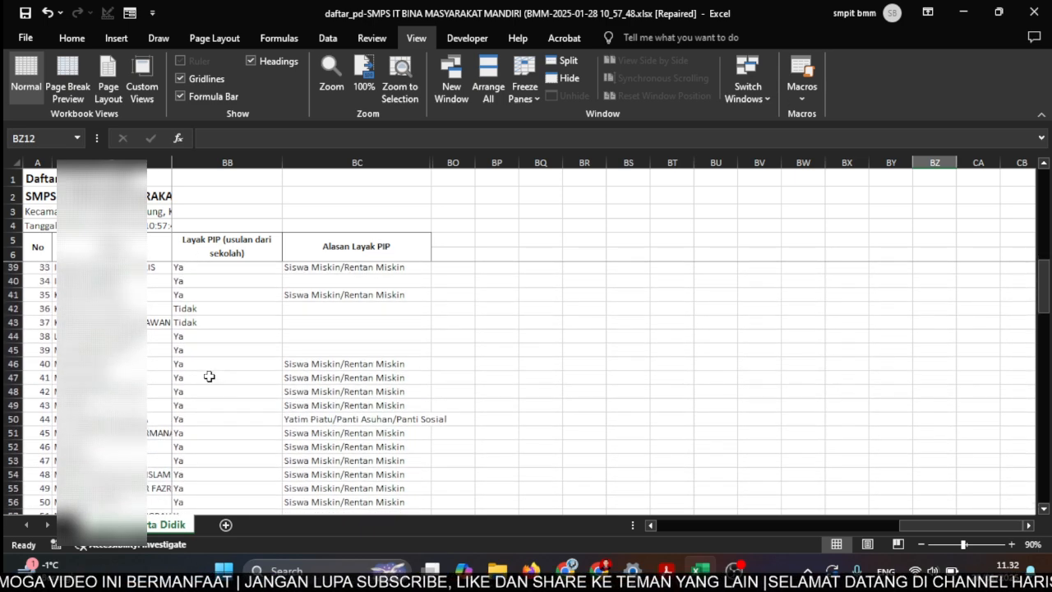
{"action": "scroll", "coordinate": [210, 377], "scroll_direction": "down", "scroll_amount": 1}
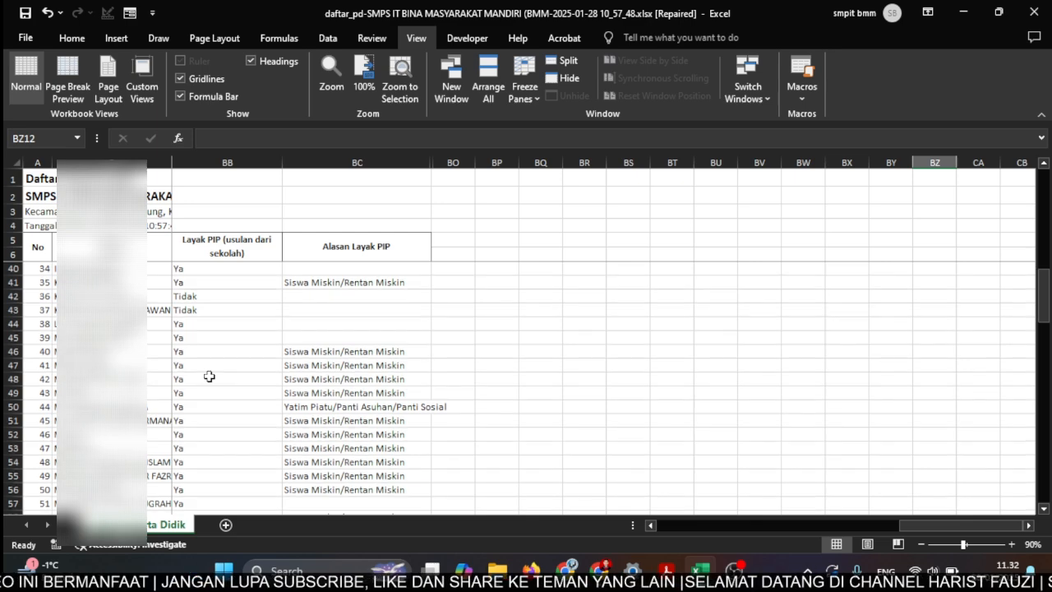
{"action": "scroll", "coordinate": [209, 376], "scroll_direction": "down", "scroll_amount": 3}
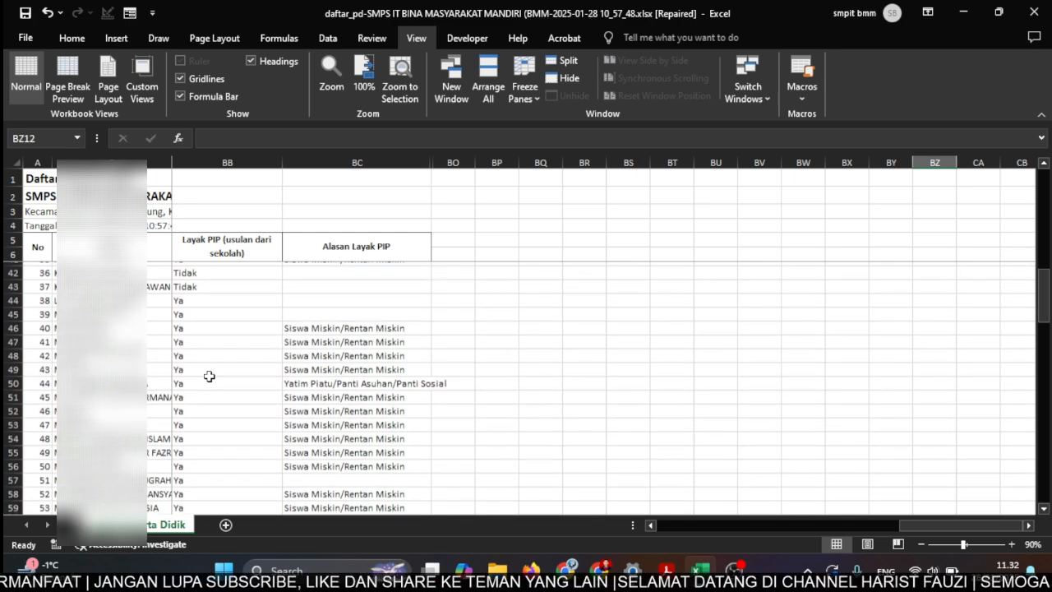
{"action": "scroll", "coordinate": [210, 376], "scroll_direction": "down", "scroll_amount": 3}
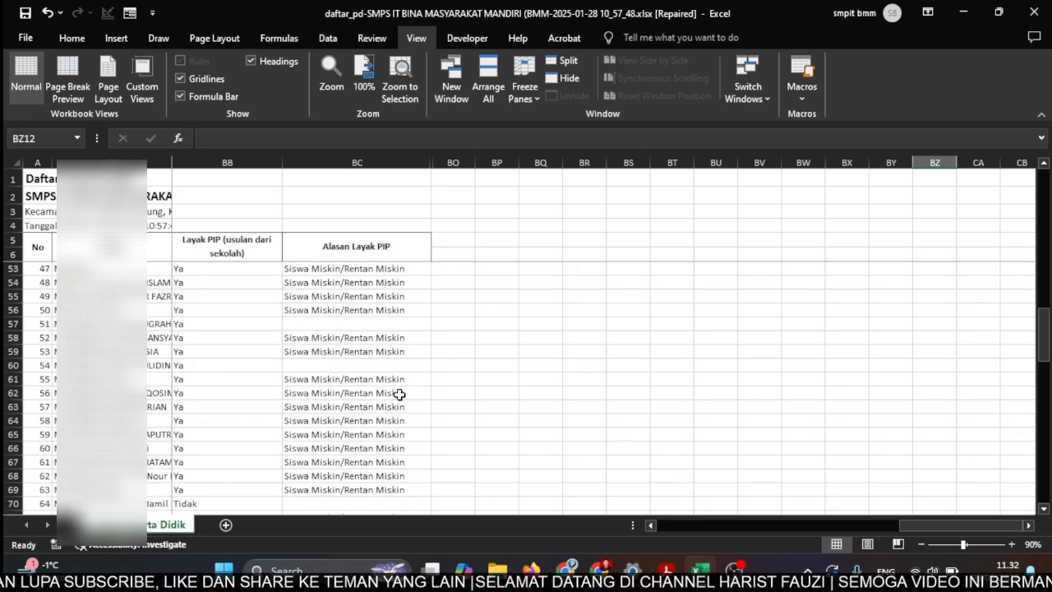
Step: Switch back to Aplikasi Dapodik in Chrome and search the Peserta Didik list by the student's name
{"action": "mouse_move", "coordinate": [565, 568]}
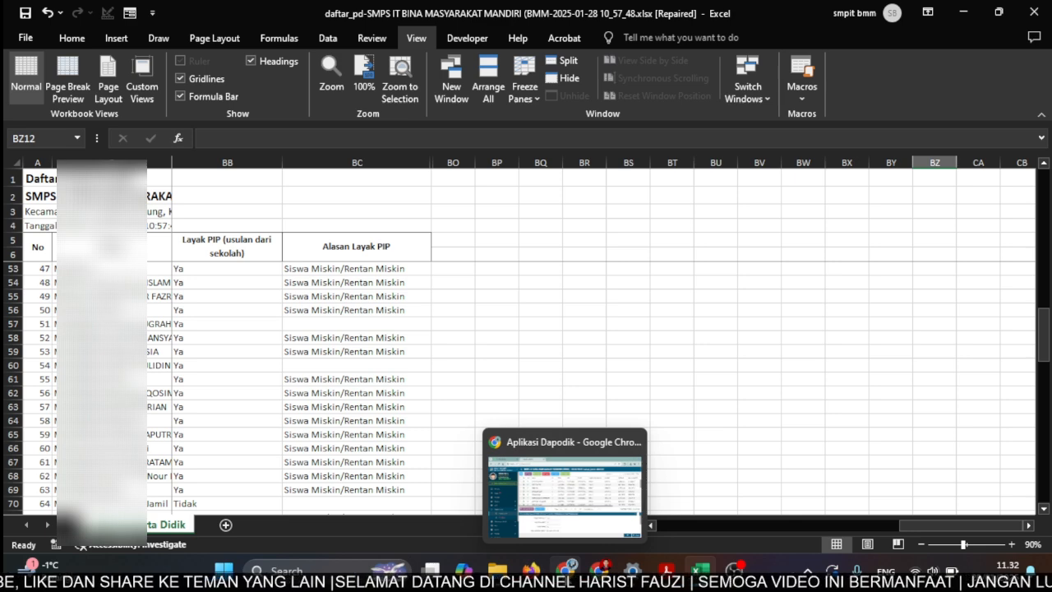
{"action": "left_click", "coordinate": [565, 568]}
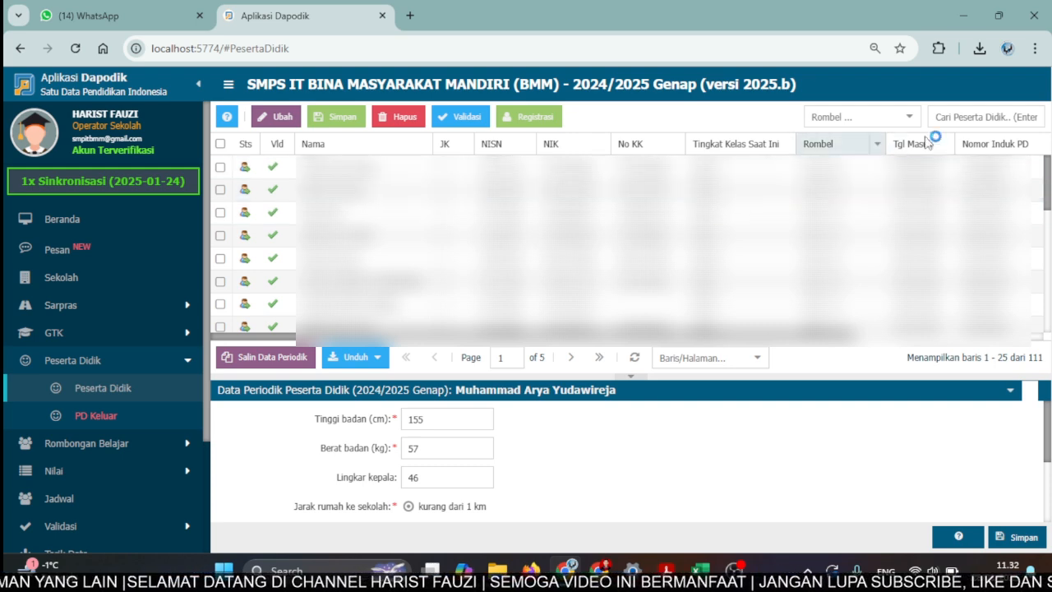
{"action": "left_click", "coordinate": [970, 117]}
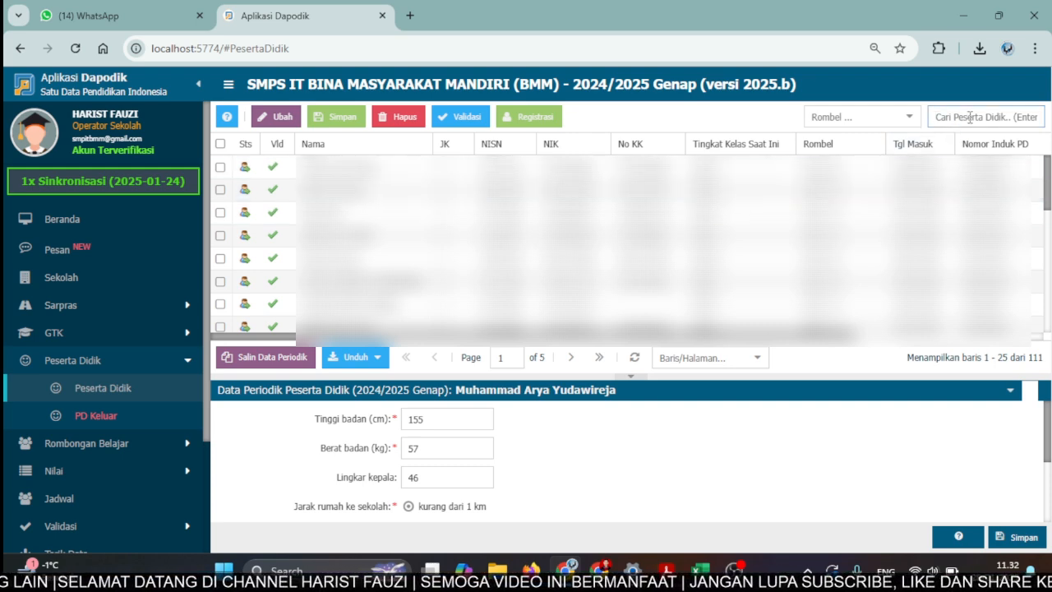
{"action": "type", "text": "arya"}
{"action": "key", "text": "Return"}
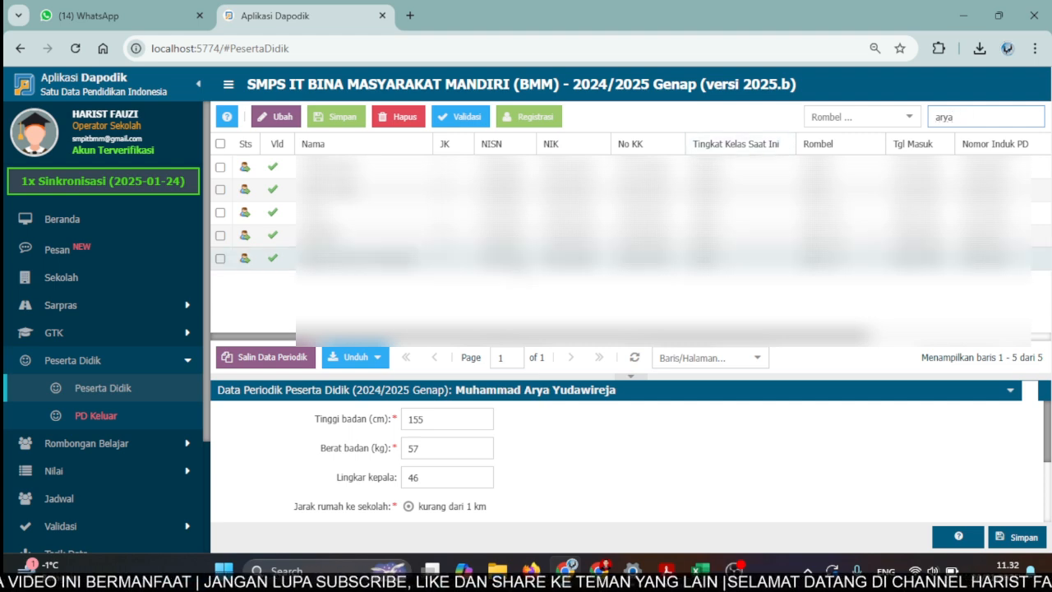
Step: Open the matching student's record for editing at the Penerima KPS/PKH, KIP and PIP eligibility questions
{"action": "left_click", "coordinate": [521, 260]}
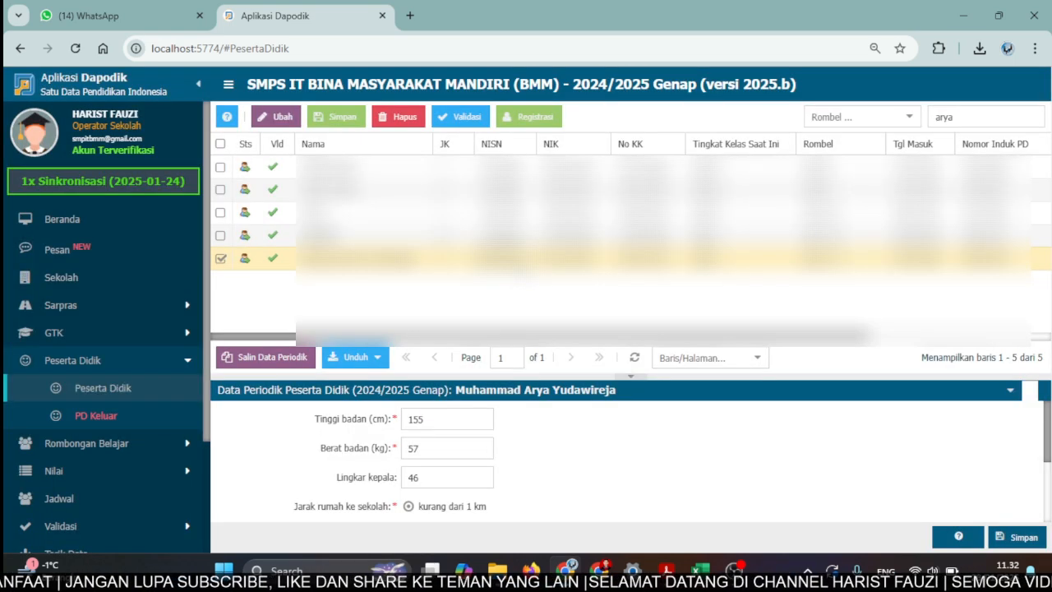
{"action": "left_click", "coordinate": [282, 116]}
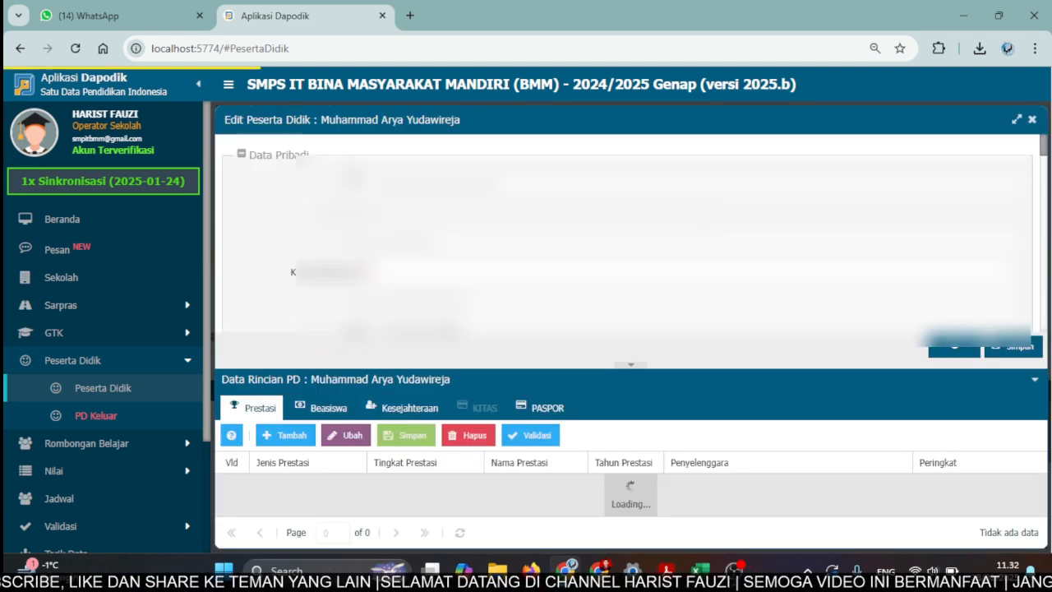
{"action": "scroll", "coordinate": [630, 234], "scroll_direction": "down", "scroll_amount": 4}
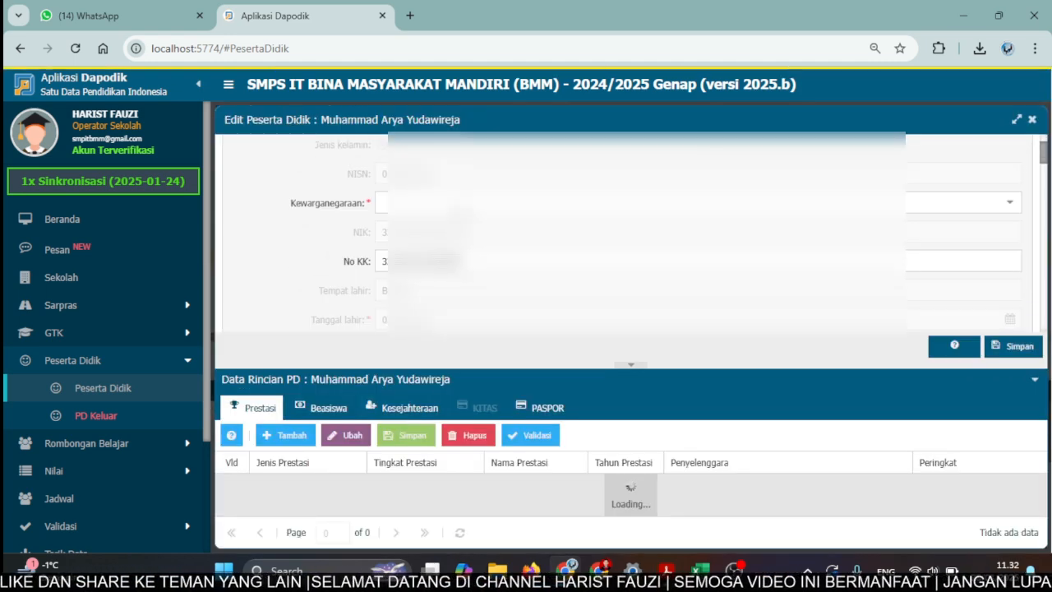
{"action": "scroll", "coordinate": [630, 234], "scroll_direction": "down", "scroll_amount": 6}
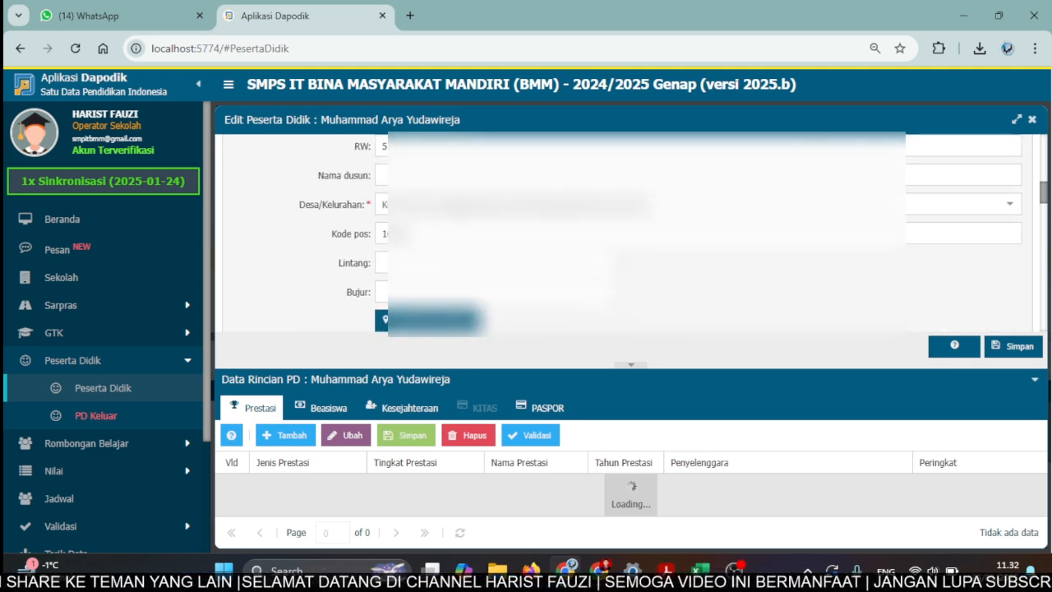
{"action": "scroll", "coordinate": [630, 234], "scroll_direction": "down", "scroll_amount": 1}
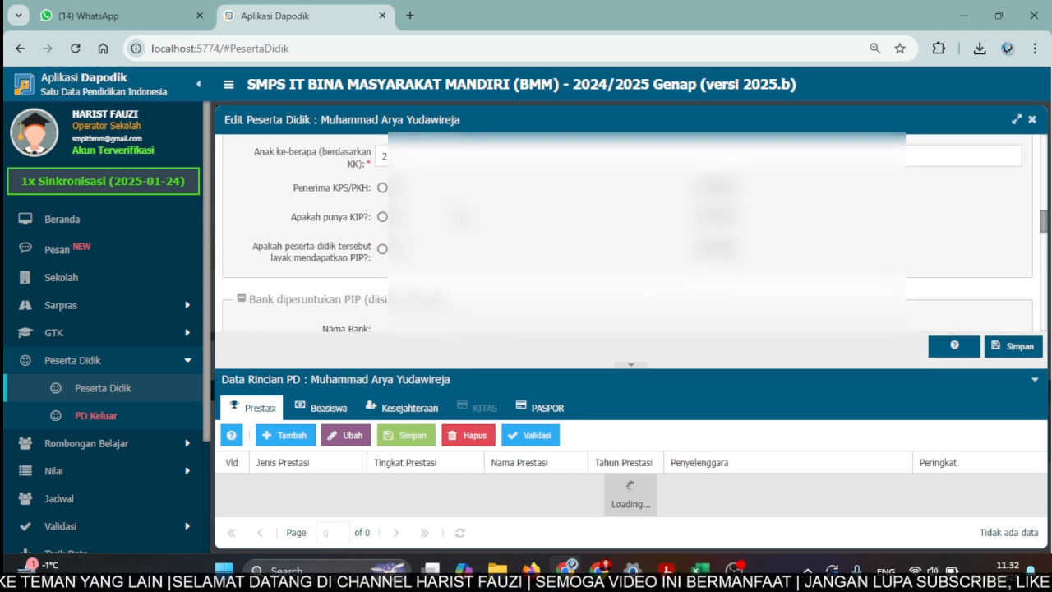
{"action": "scroll", "coordinate": [629, 234], "scroll_direction": "down", "scroll_amount": 1}
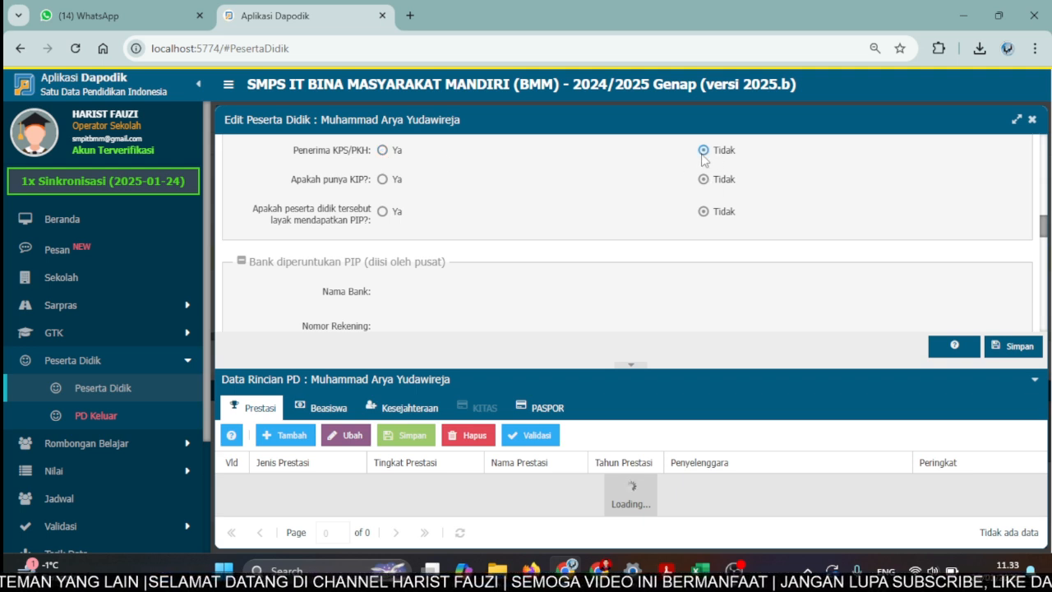
Step: Try Penerima KPS/PKH as Ya, show the student's Kesejahteraan records, and set the answer back to Tidak
{"action": "left_click", "coordinate": [383, 152]}
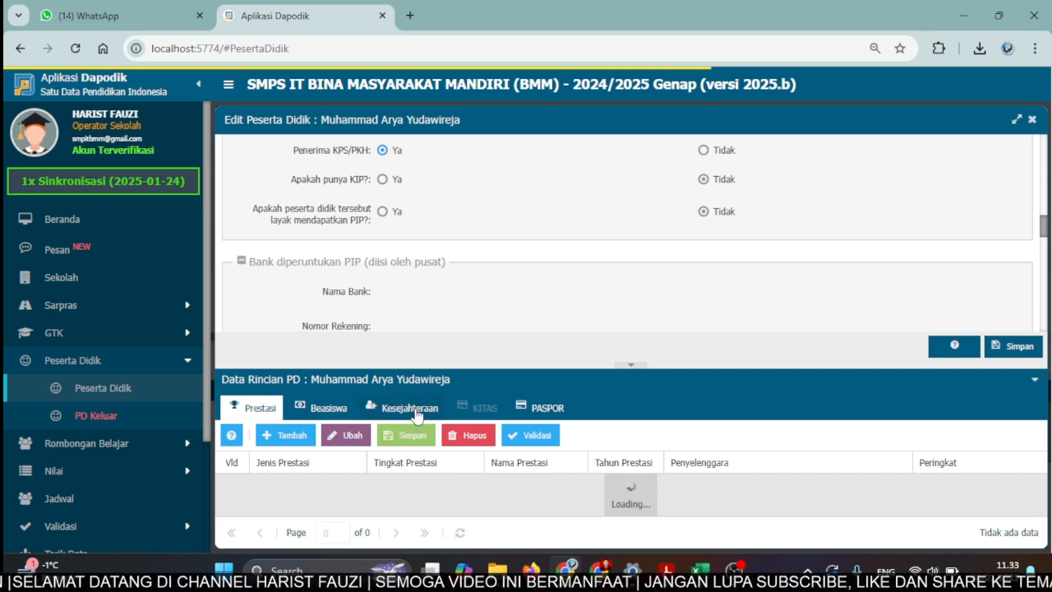
{"action": "left_click", "coordinate": [400, 412]}
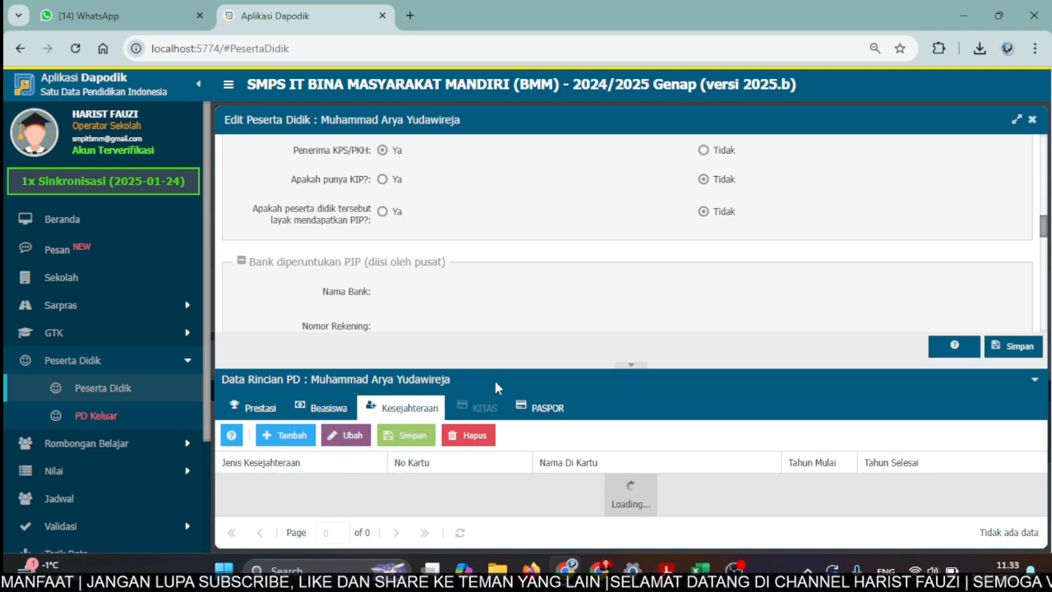
{"action": "left_click", "coordinate": [705, 151]}
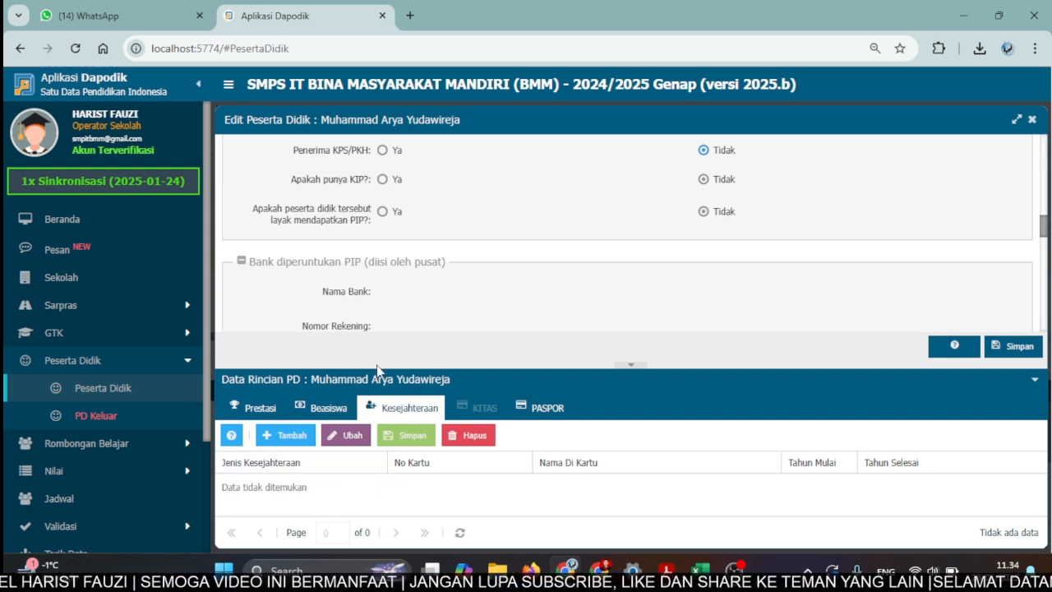
Step: Try Apakah punya KIP as Ya with a new Kesejahteraan row and its type options, and set KIP back to Tidak
{"action": "left_click", "coordinate": [393, 182]}
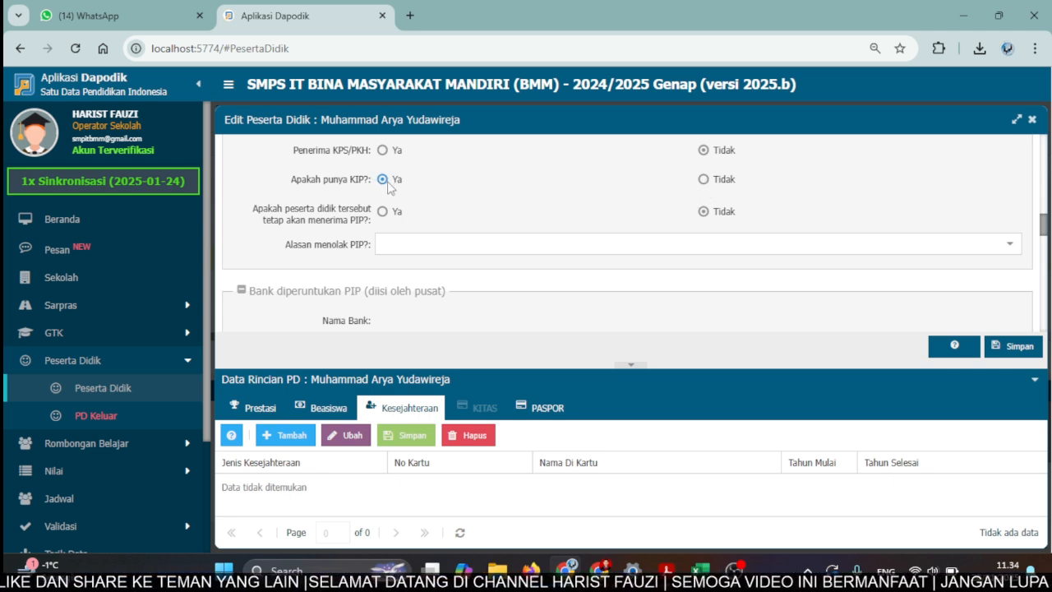
{"action": "left_click", "coordinate": [288, 436]}
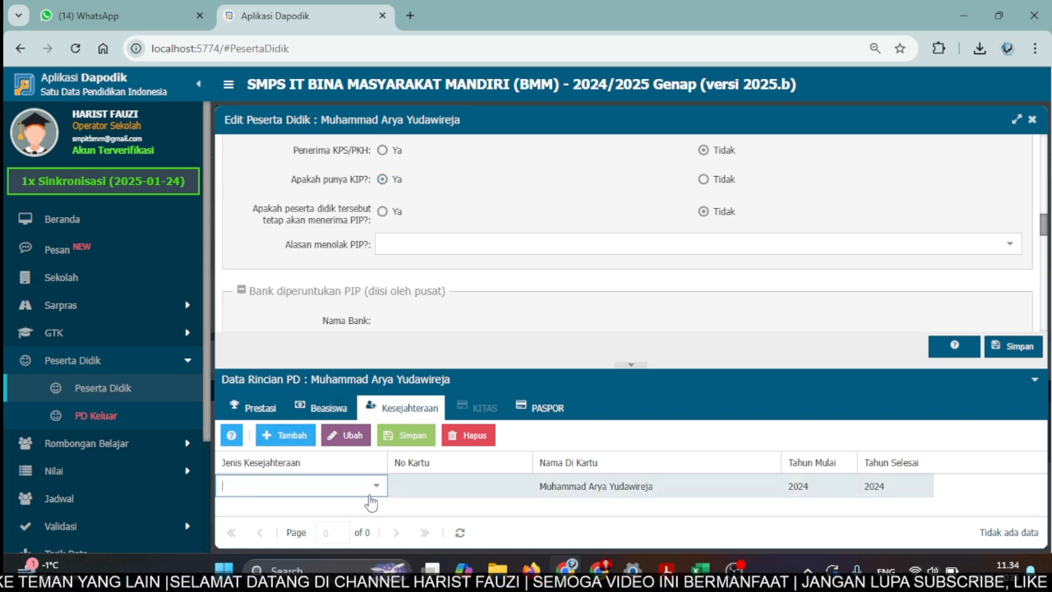
{"action": "left_click", "coordinate": [372, 493]}
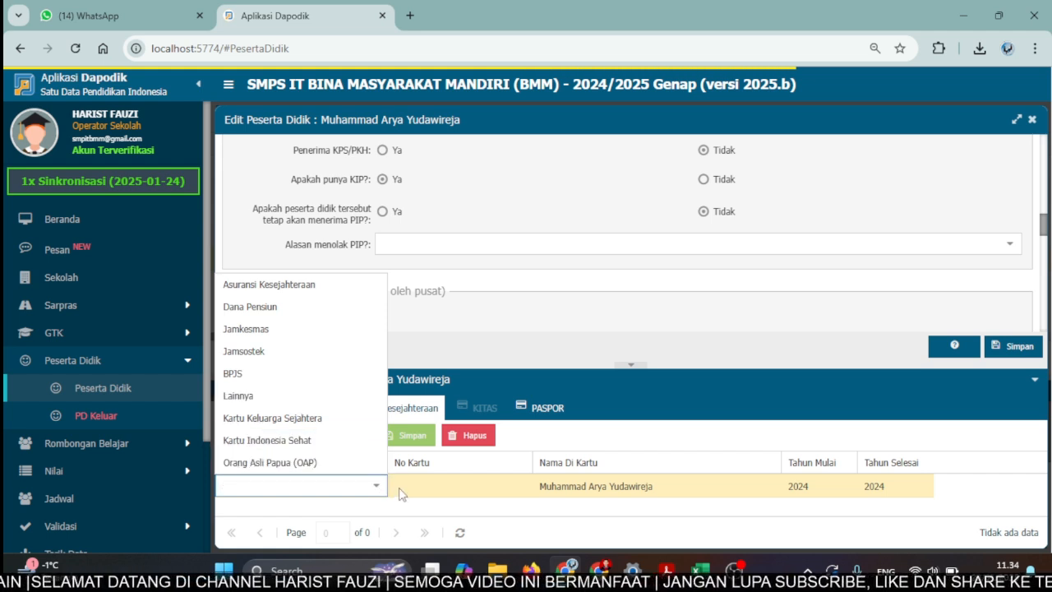
{"action": "left_click", "coordinate": [405, 463]}
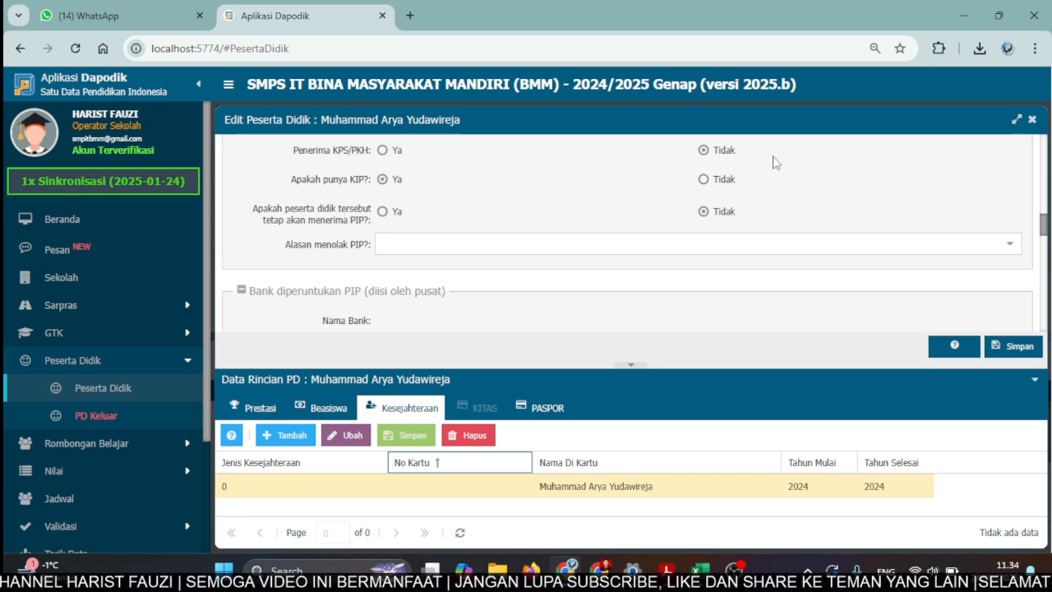
{"action": "left_click", "coordinate": [703, 179]}
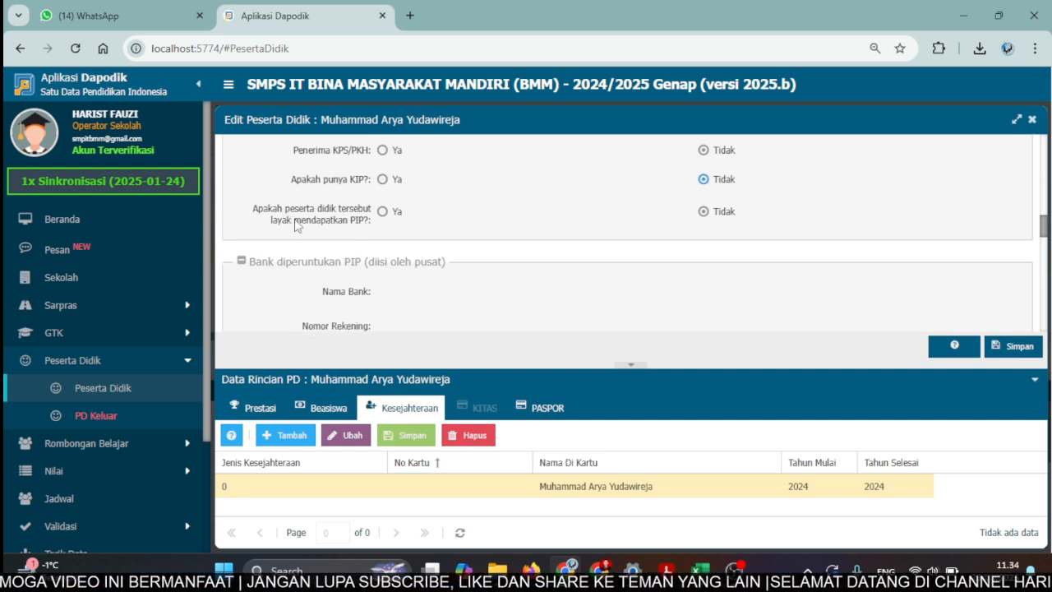
Step: Mark the student as Ya for PIP eligibility and set Alasan layak PIP to Siswa Miskin/Rentan Miskin
{"action": "left_click", "coordinate": [383, 213]}
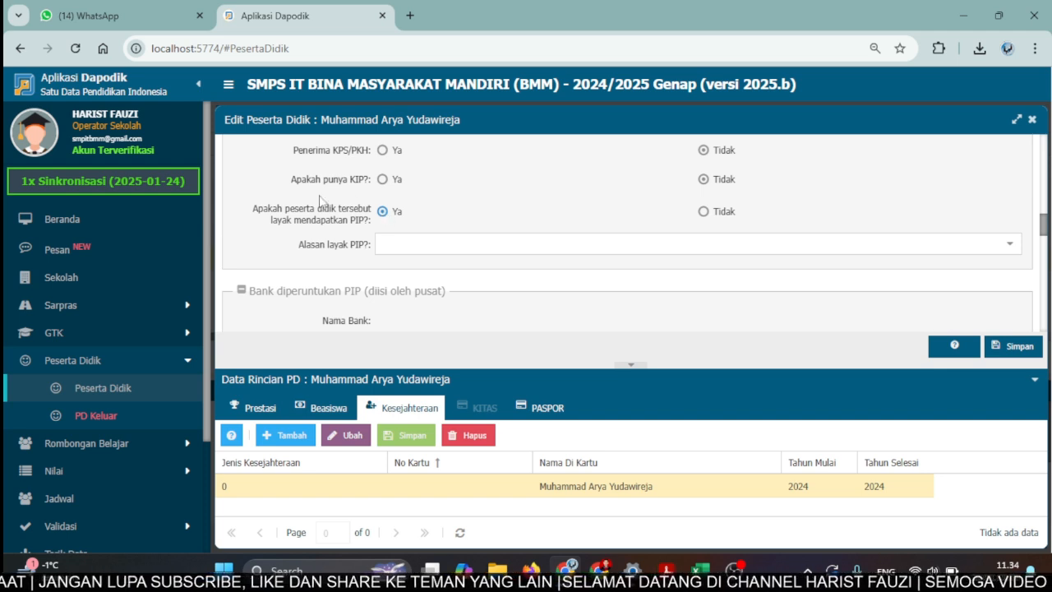
{"action": "left_click", "coordinate": [705, 212]}
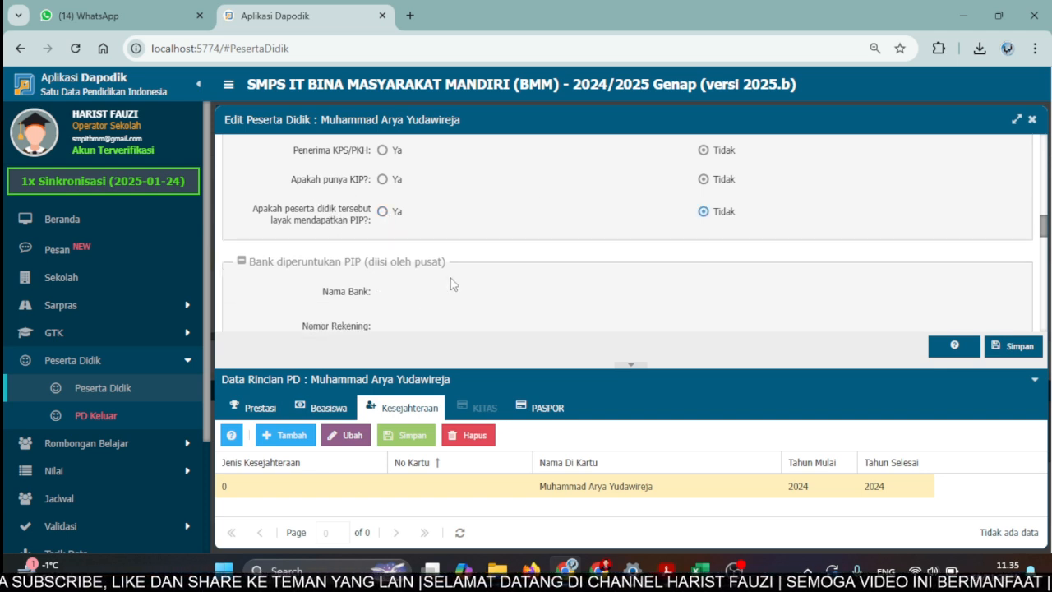
{"action": "left_click", "coordinate": [382, 212]}
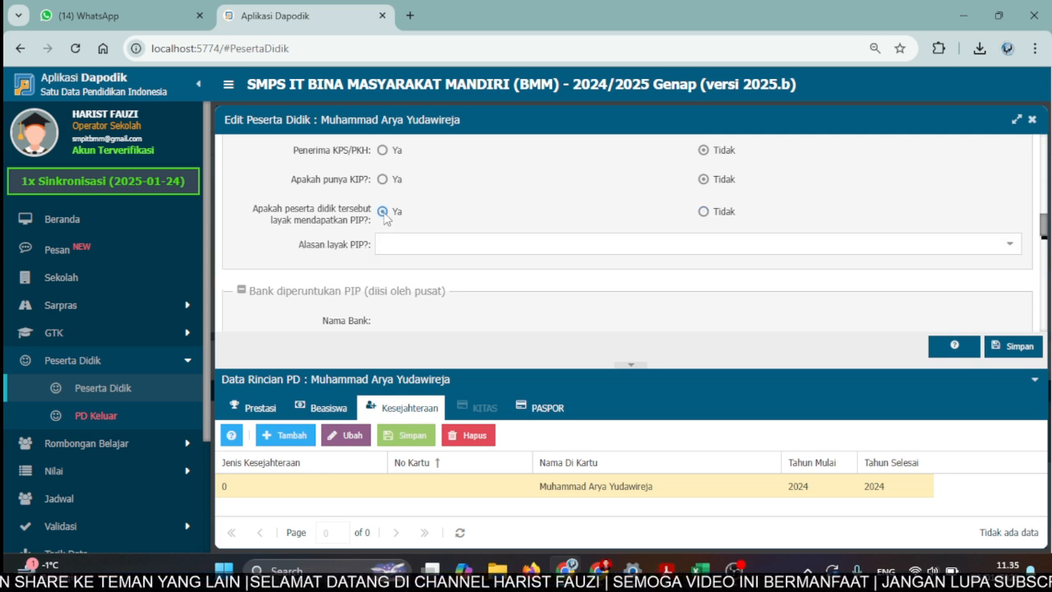
{"action": "left_click", "coordinate": [1010, 245]}
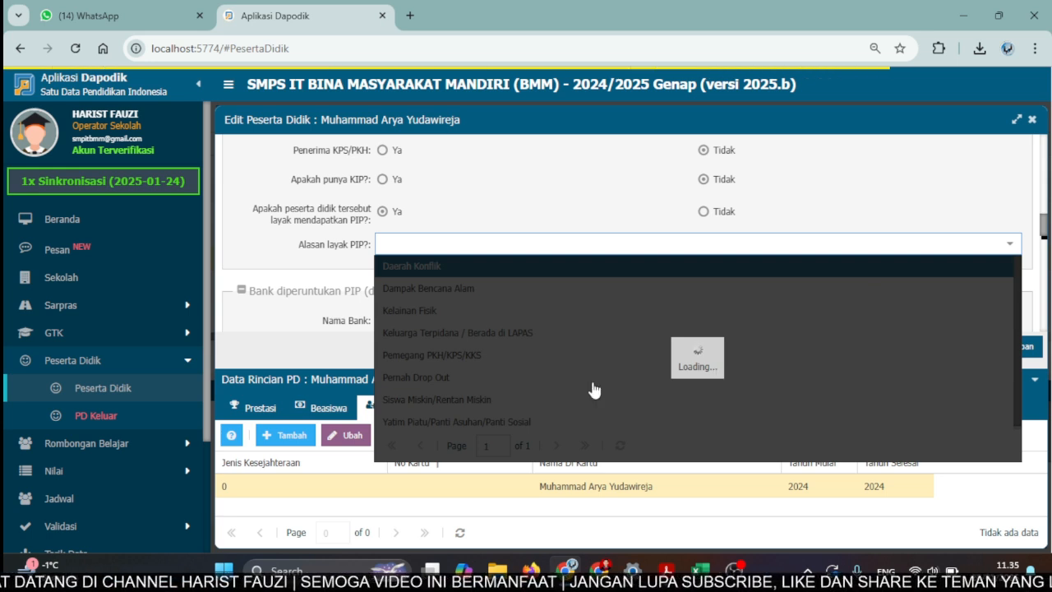
{"action": "scroll", "coordinate": [594, 390], "scroll_direction": "down", "scroll_amount": 1}
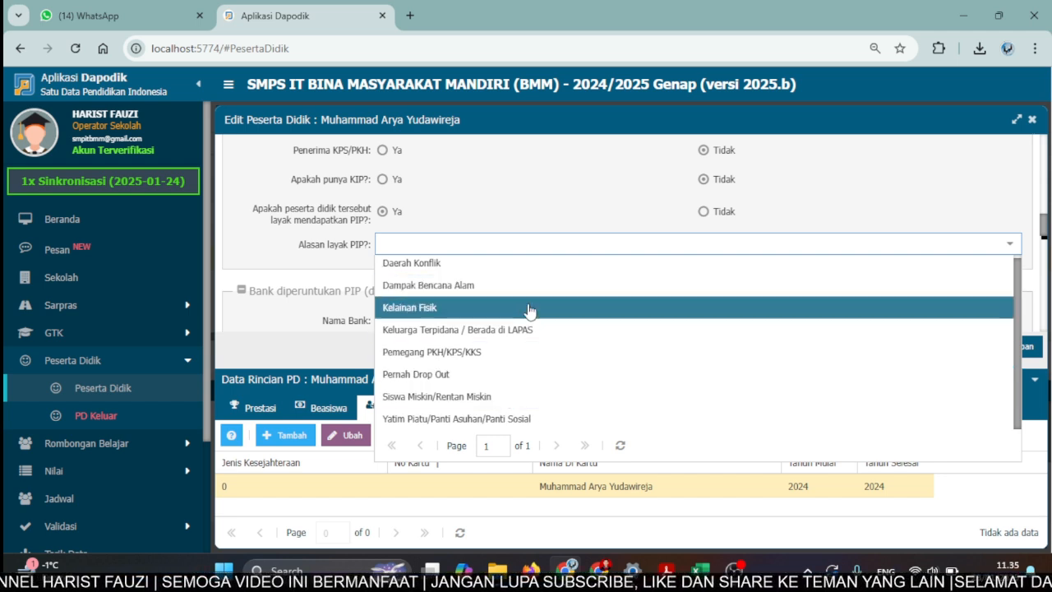
{"action": "left_click", "coordinate": [541, 402]}
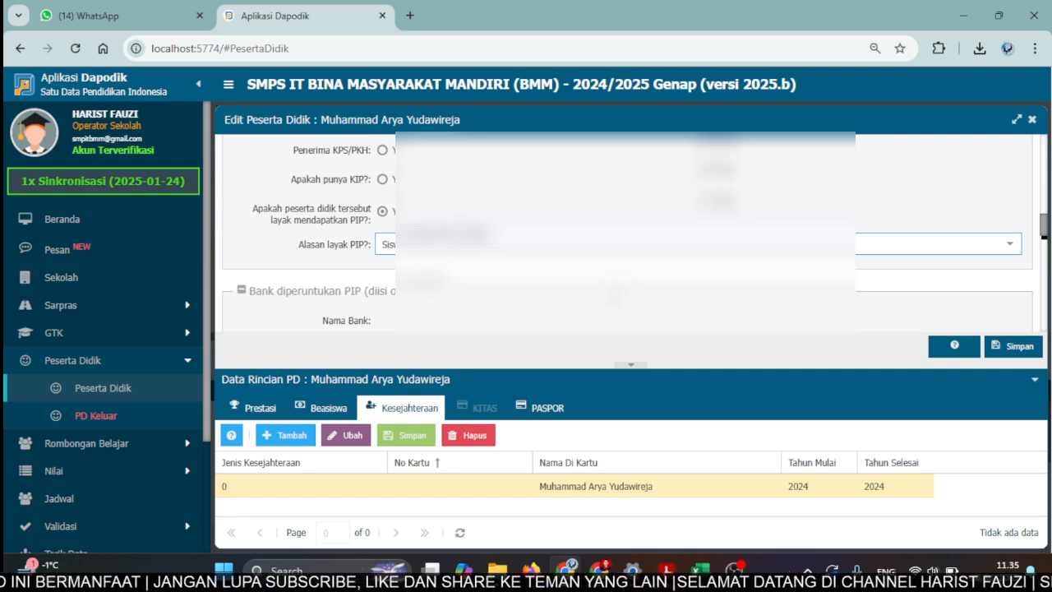
Step: Set Penghasilan ayah in the Data Ayah Kandung section to Rp. 500,000 - Rp. 999,999
{"action": "scroll", "coordinate": [624, 238], "scroll_direction": "down", "scroll_amount": 1}
{"action": "scroll", "coordinate": [624, 233], "scroll_direction": "down", "scroll_amount": 2}
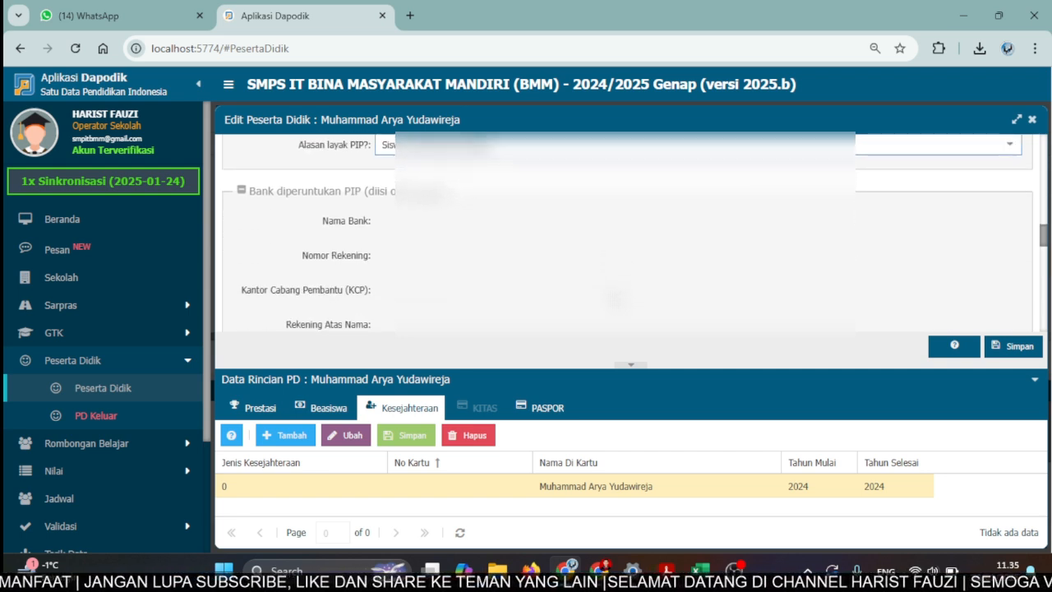
{"action": "scroll", "coordinate": [625, 234], "scroll_direction": "down", "scroll_amount": 2}
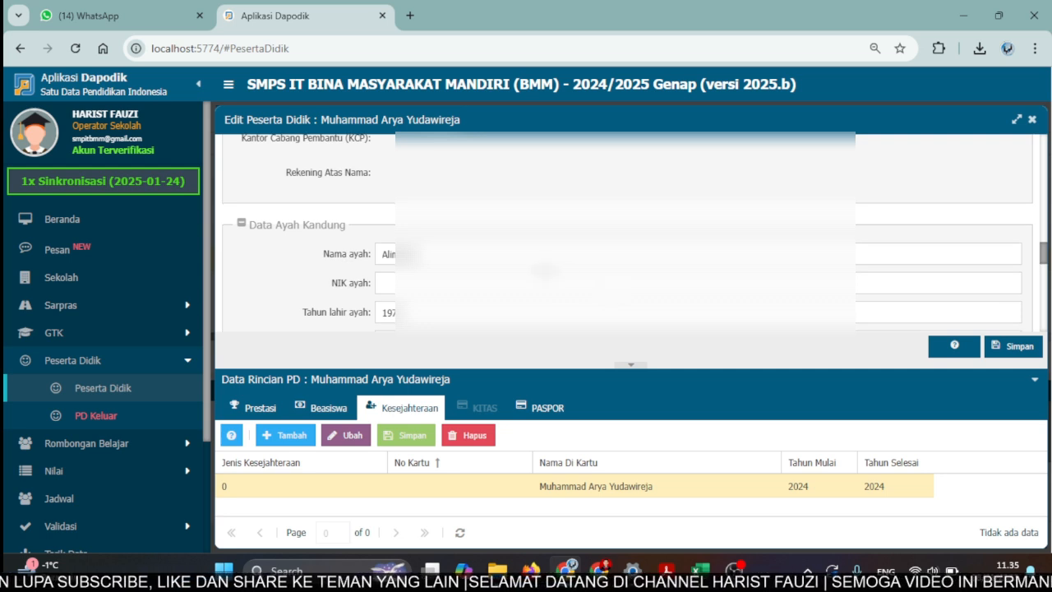
{"action": "scroll", "coordinate": [624, 232], "scroll_direction": "down", "scroll_amount": 1}
{"action": "scroll", "coordinate": [624, 235], "scroll_direction": "down", "scroll_amount": 2}
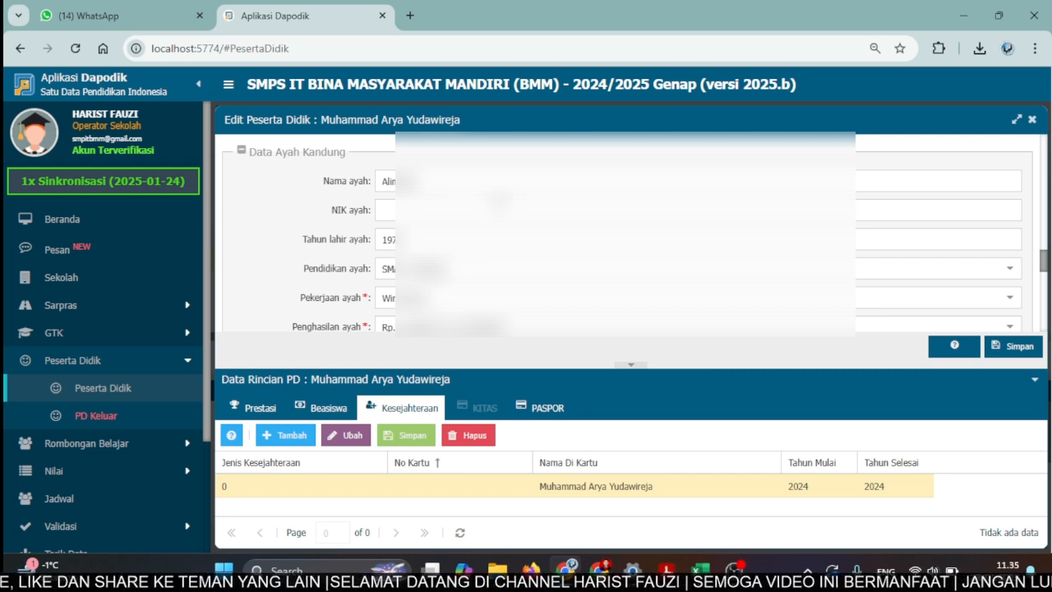
{"action": "scroll", "coordinate": [624, 234], "scroll_direction": "down", "scroll_amount": 1}
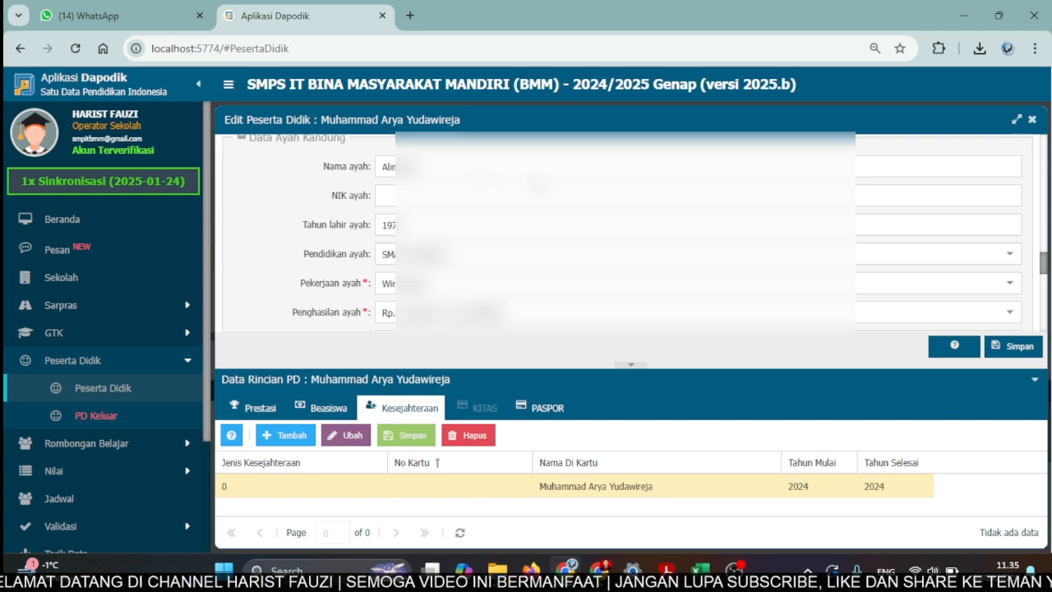
{"action": "left_click", "coordinate": [1017, 317]}
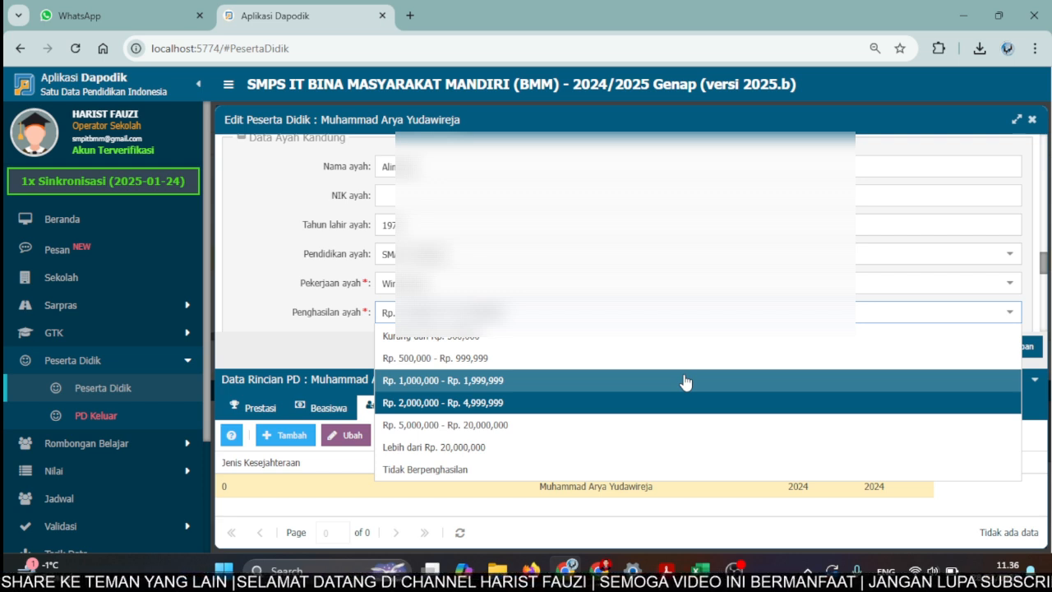
{"action": "left_click", "coordinate": [607, 367]}
Step: Check the Penghasilan ibu options in the mother's data, and save and close the student's record
{"action": "scroll", "coordinate": [629, 231], "scroll_direction": "down", "scroll_amount": 3}
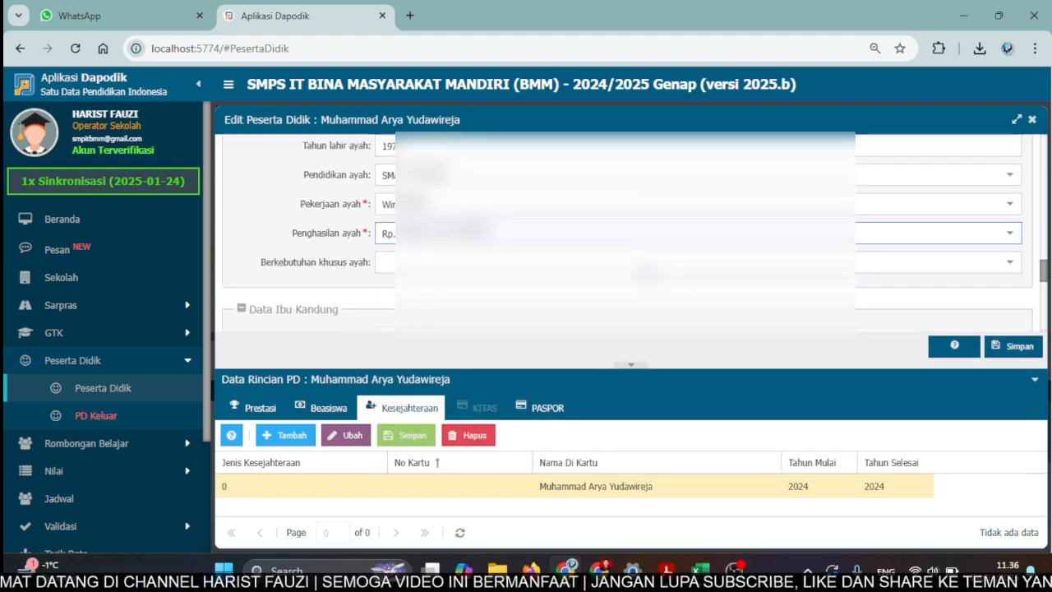
{"action": "scroll", "coordinate": [629, 231], "scroll_direction": "down", "scroll_amount": 2}
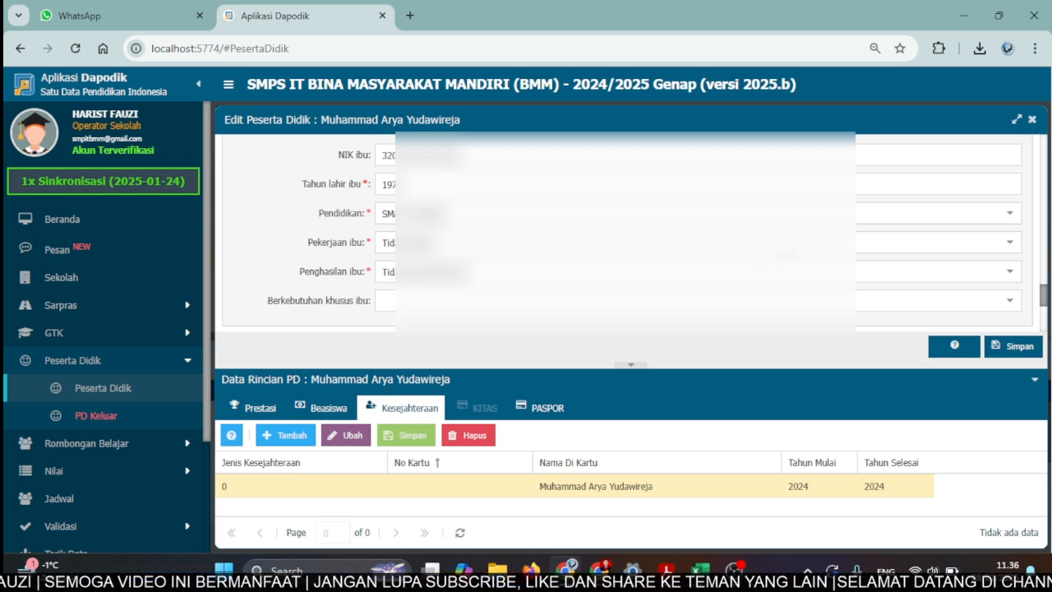
{"action": "left_click", "coordinate": [1010, 276]}
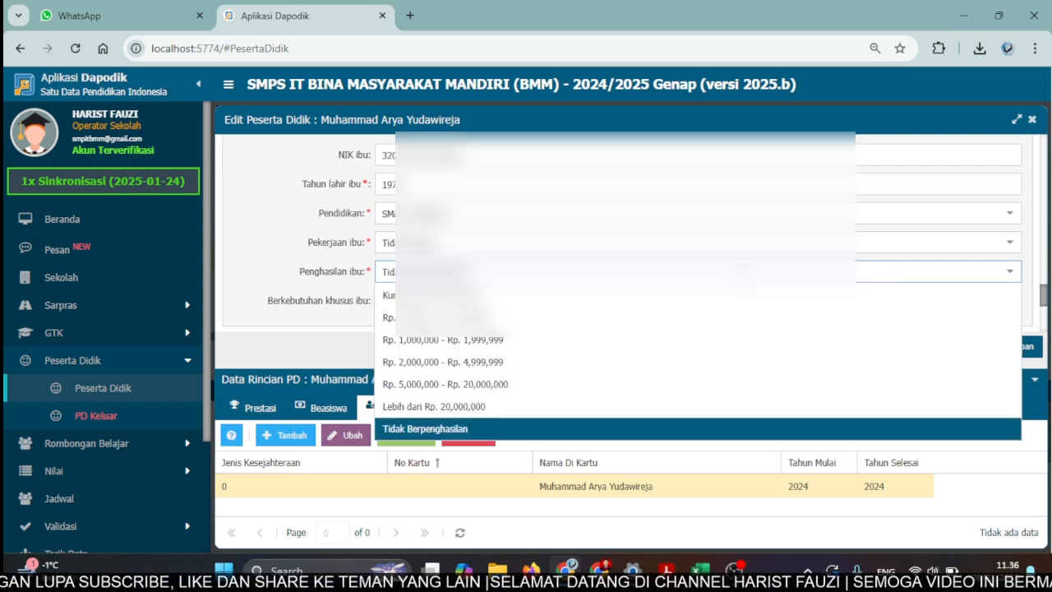
{"action": "left_click", "coordinate": [1019, 273]}
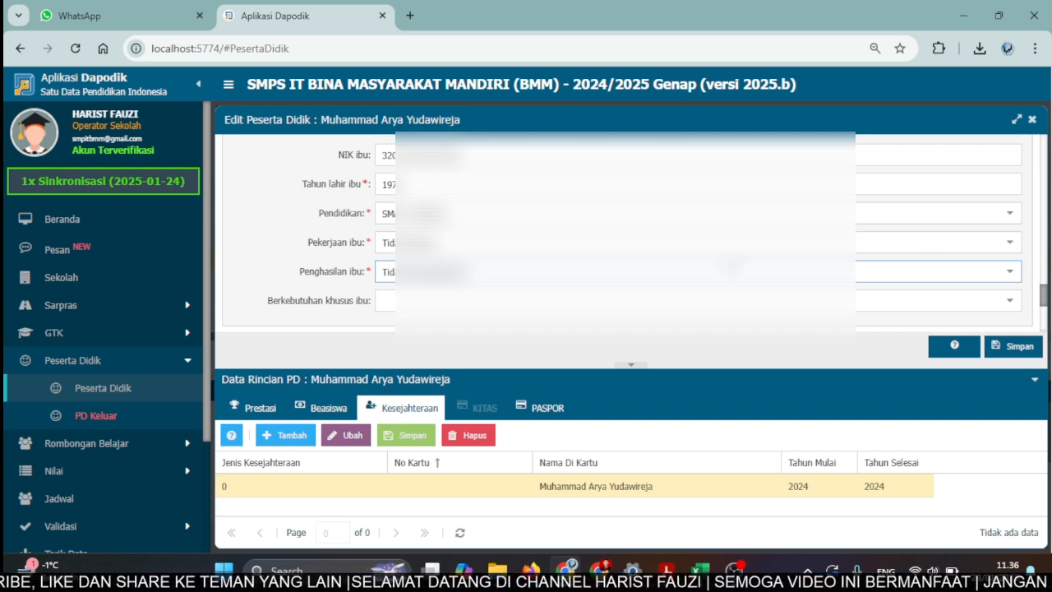
{"action": "scroll", "coordinate": [624, 230], "scroll_direction": "down", "scroll_amount": 3}
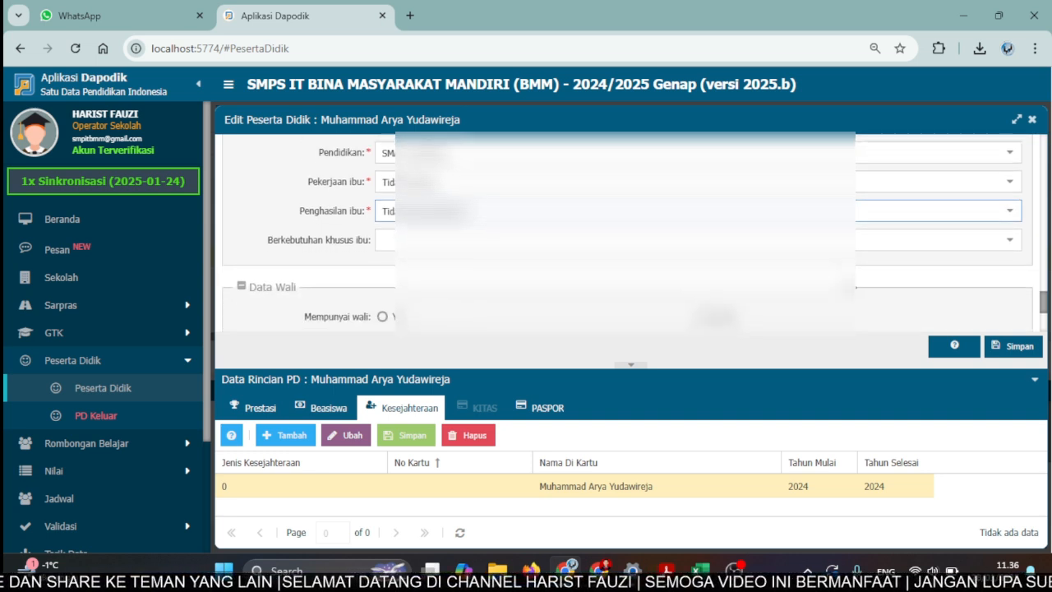
{"action": "left_click", "coordinate": [1016, 346]}
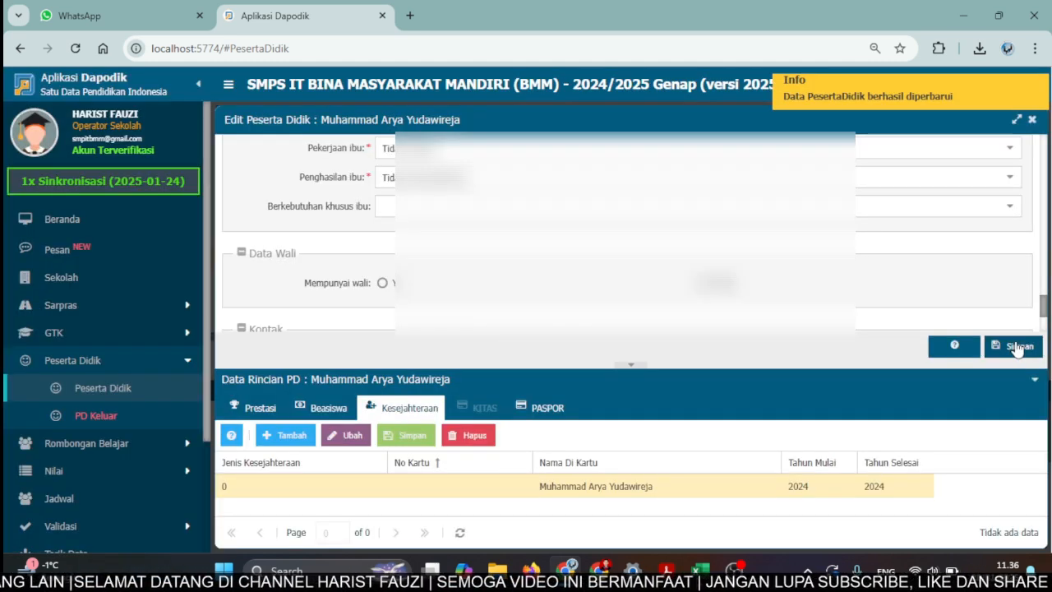
{"action": "left_click", "coordinate": [1032, 120]}
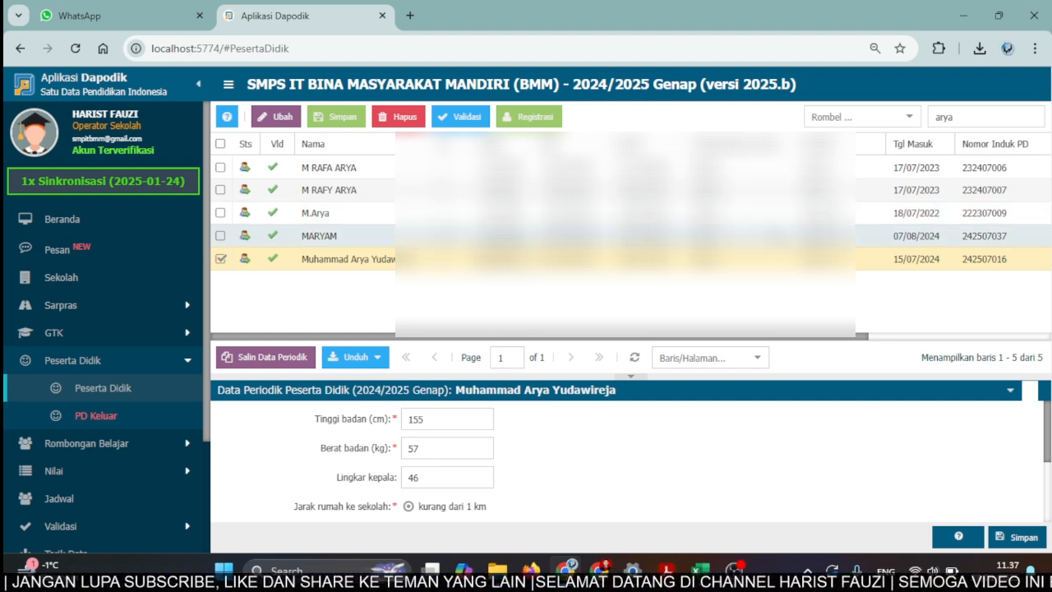
Step: Return to the Beranda dashboard and switch to the YouTube channel's video page in the other Chrome window
{"action": "mouse_move", "coordinate": [705, 570]}
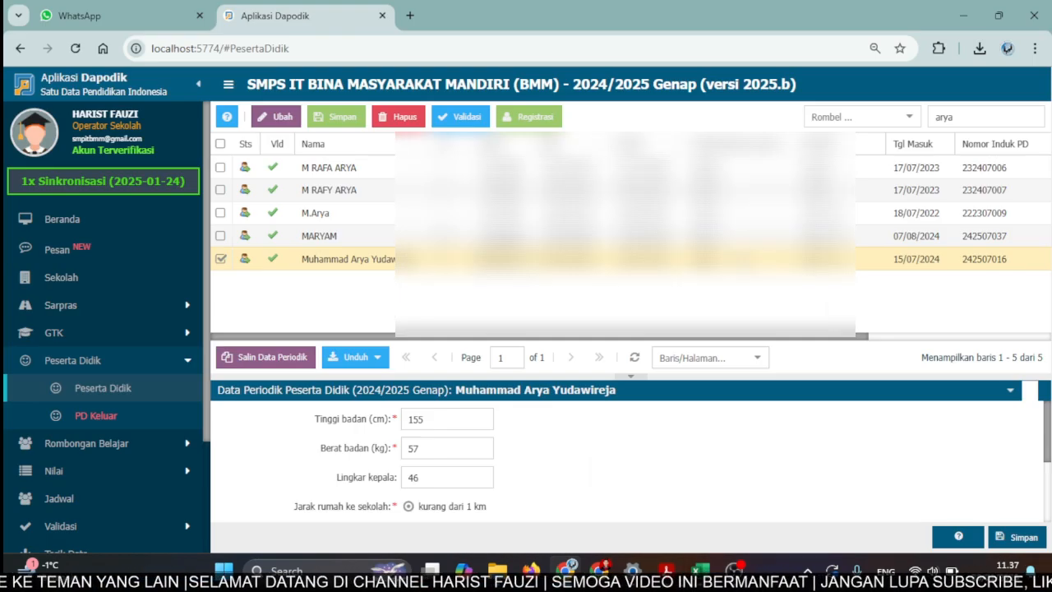
{"action": "left_click", "coordinate": [71, 220]}
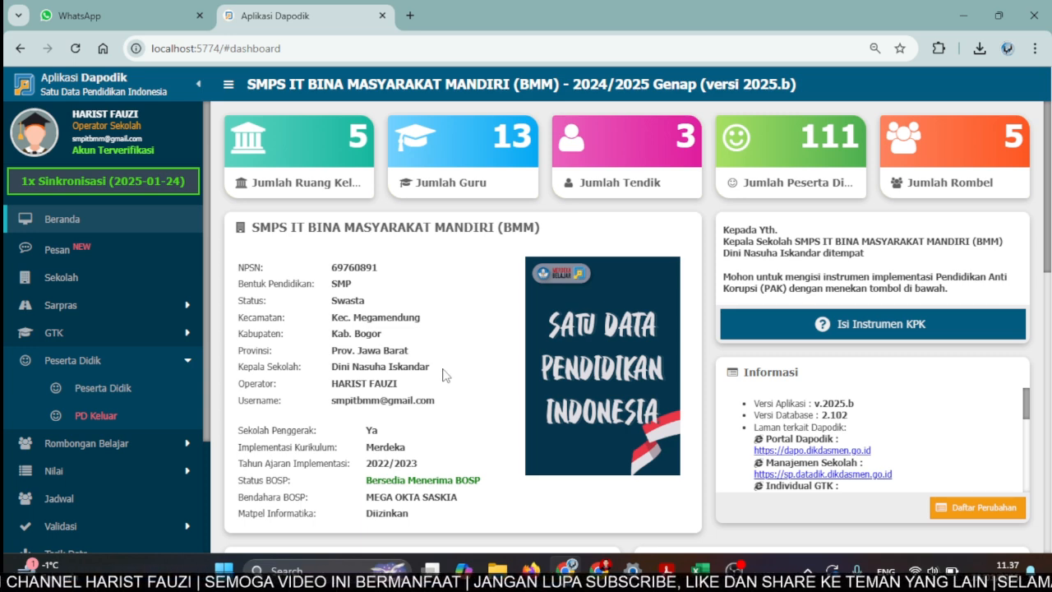
{"action": "left_click", "coordinate": [608, 579]}
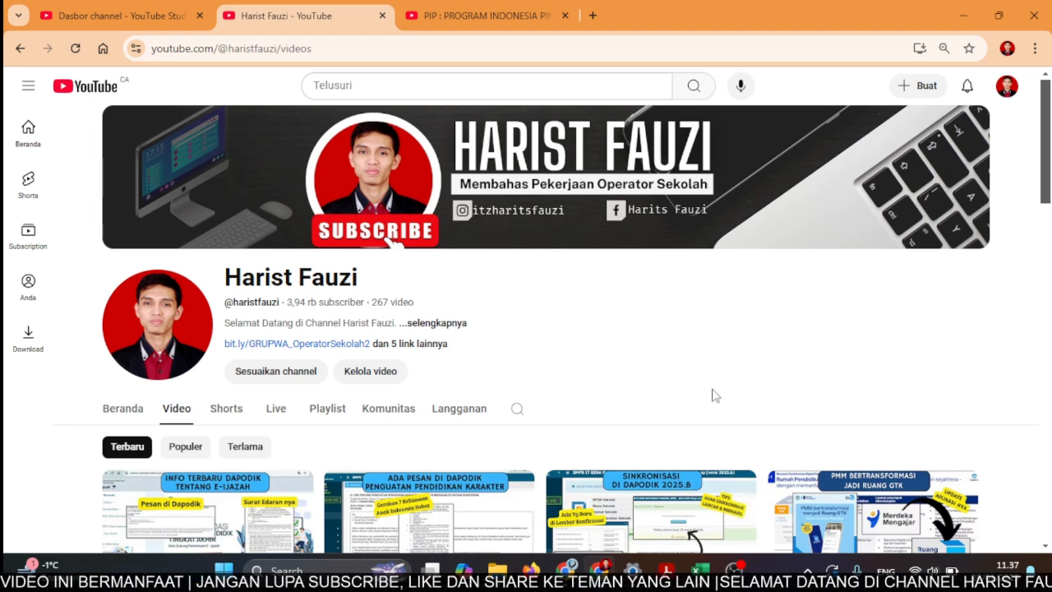
Step: Switch to the Dapodik Beranda dashboard to view it, and return to the YouTube channel's video page
{"action": "mouse_move", "coordinate": [572, 566]}
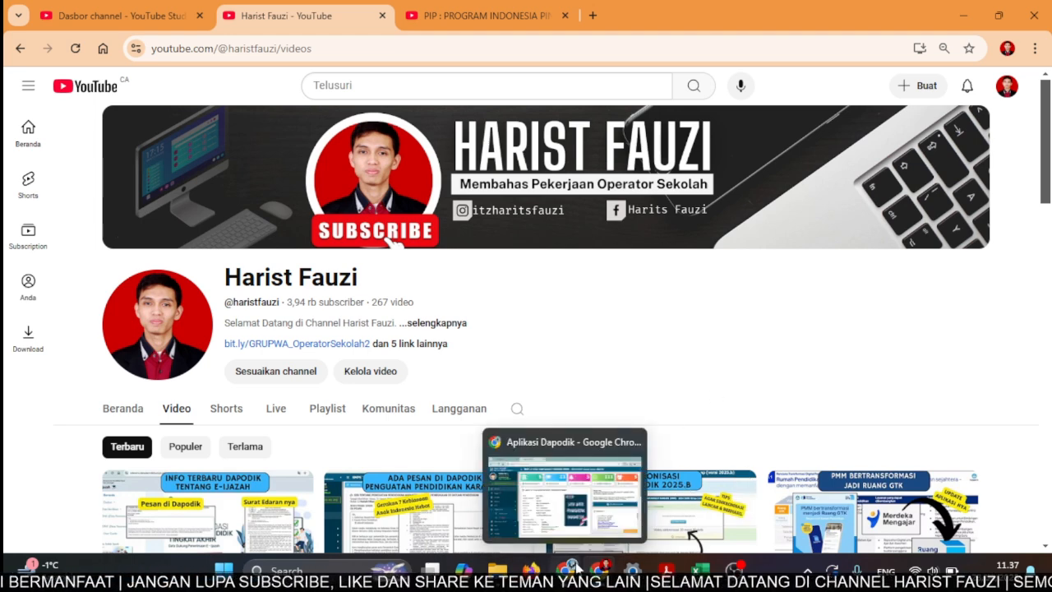
{"action": "left_click", "coordinate": [576, 567]}
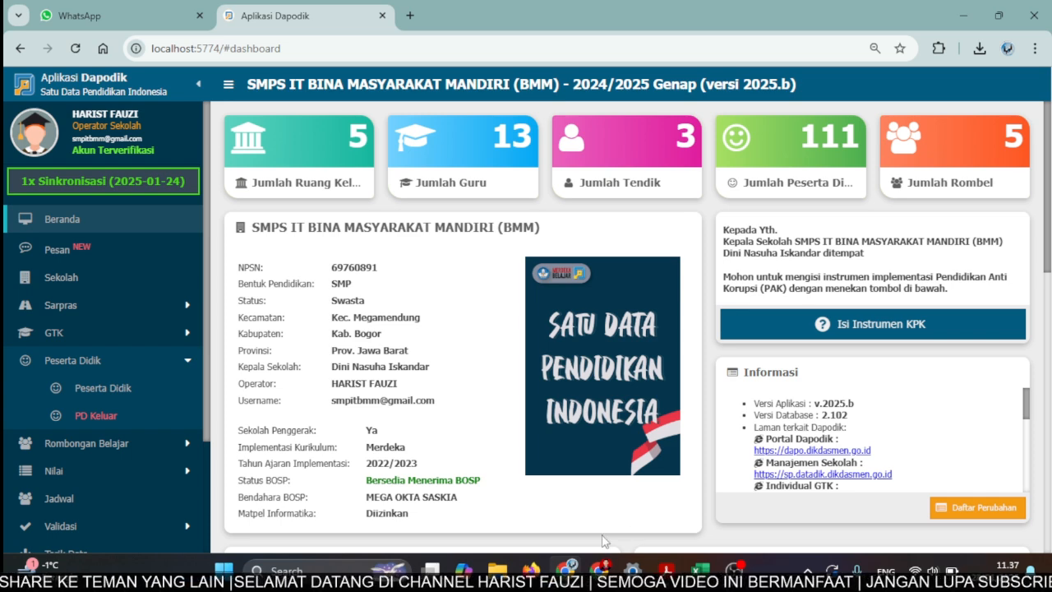
{"action": "mouse_move", "coordinate": [600, 569]}
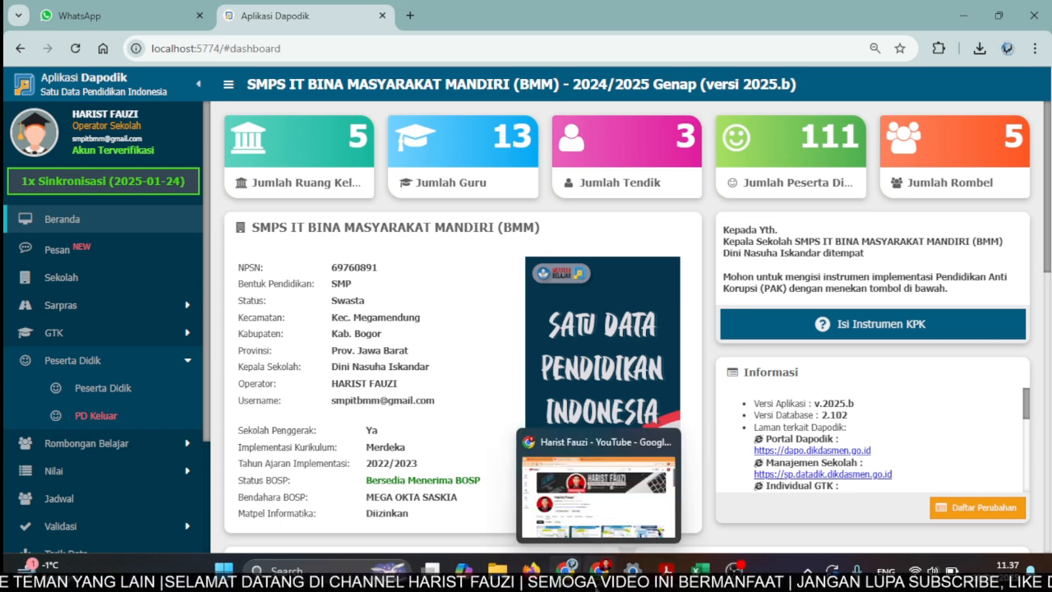
{"action": "left_click", "coordinate": [598, 490]}
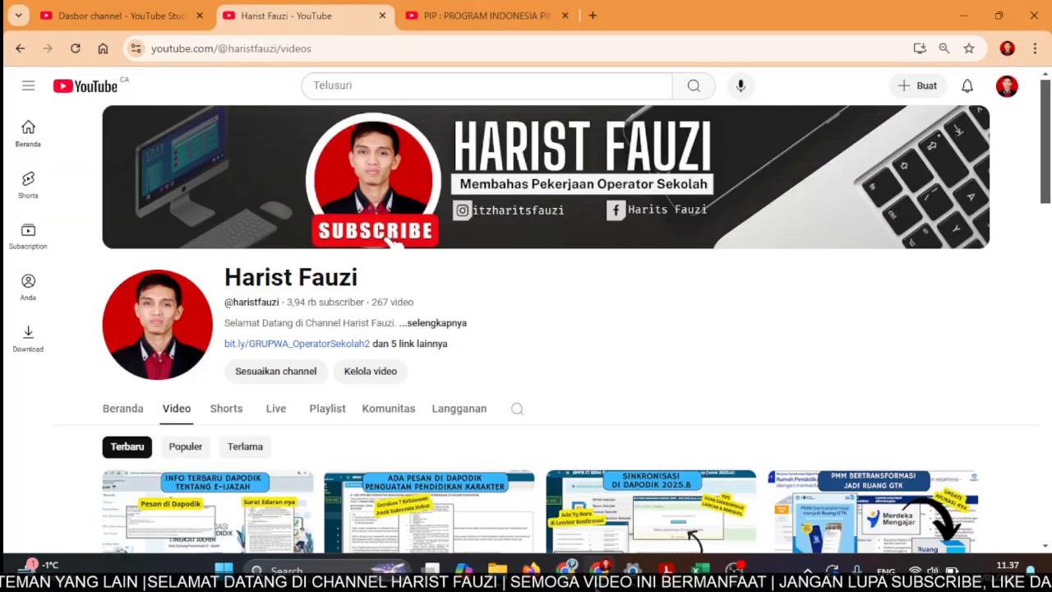
Step: Look through all the videos in the PIP : PROGRAM INDONESIA PINTAR playlist, and return to the channel's video page
{"action": "left_click", "coordinate": [477, 16]}
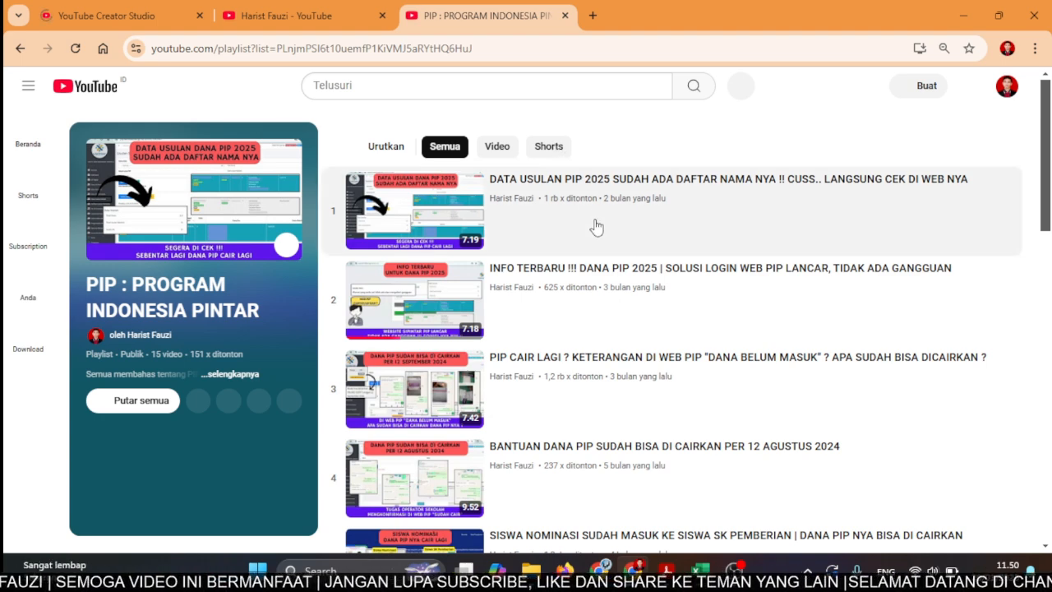
{"action": "scroll", "coordinate": [634, 284], "scroll_direction": "down", "scroll_amount": 2}
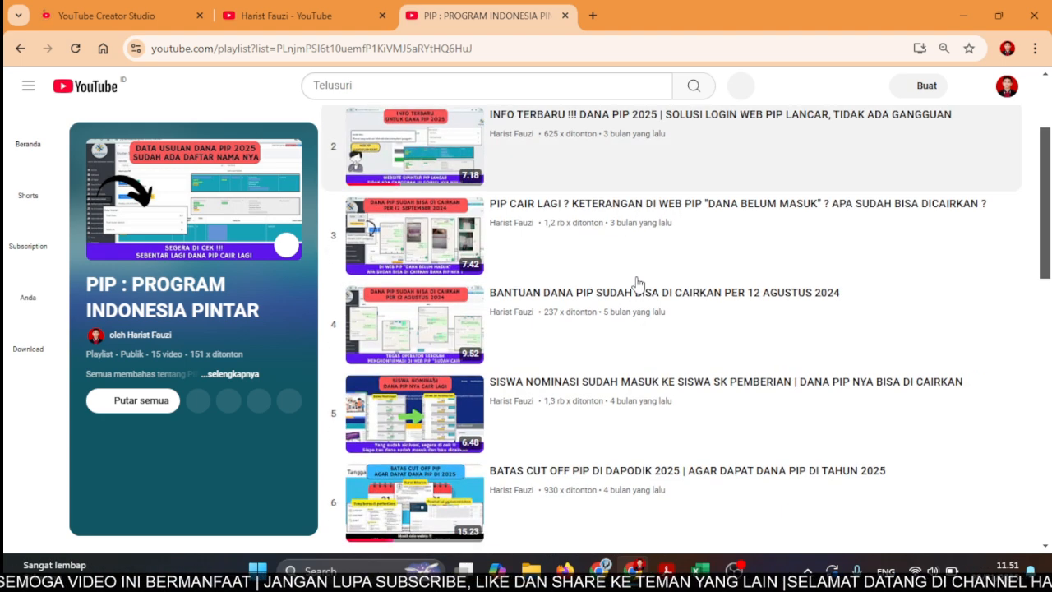
{"action": "scroll", "coordinate": [635, 284], "scroll_direction": "down", "scroll_amount": 8}
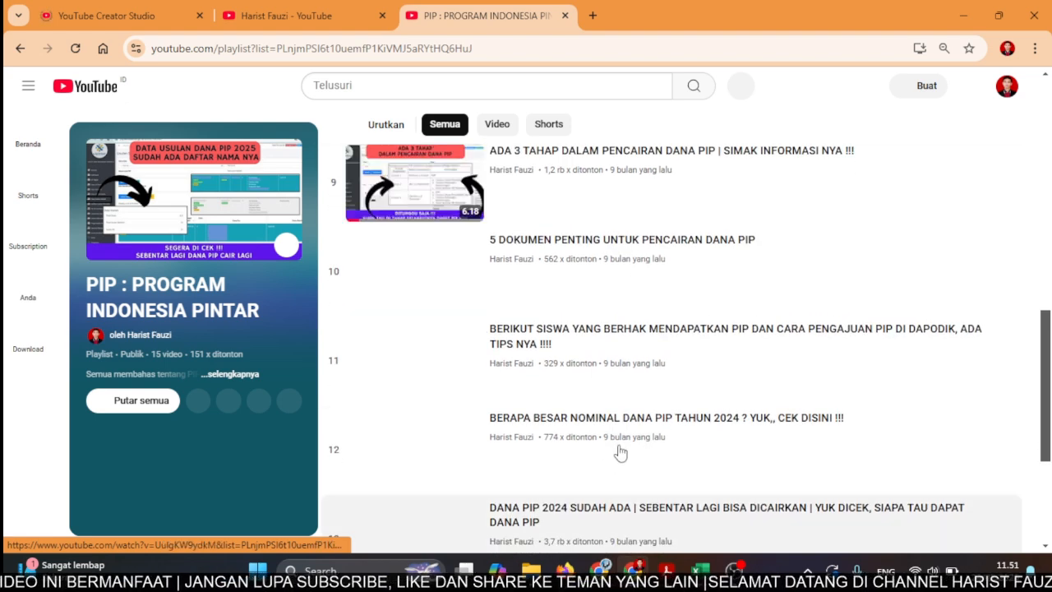
{"action": "scroll", "coordinate": [617, 452], "scroll_direction": "down", "scroll_amount": 3}
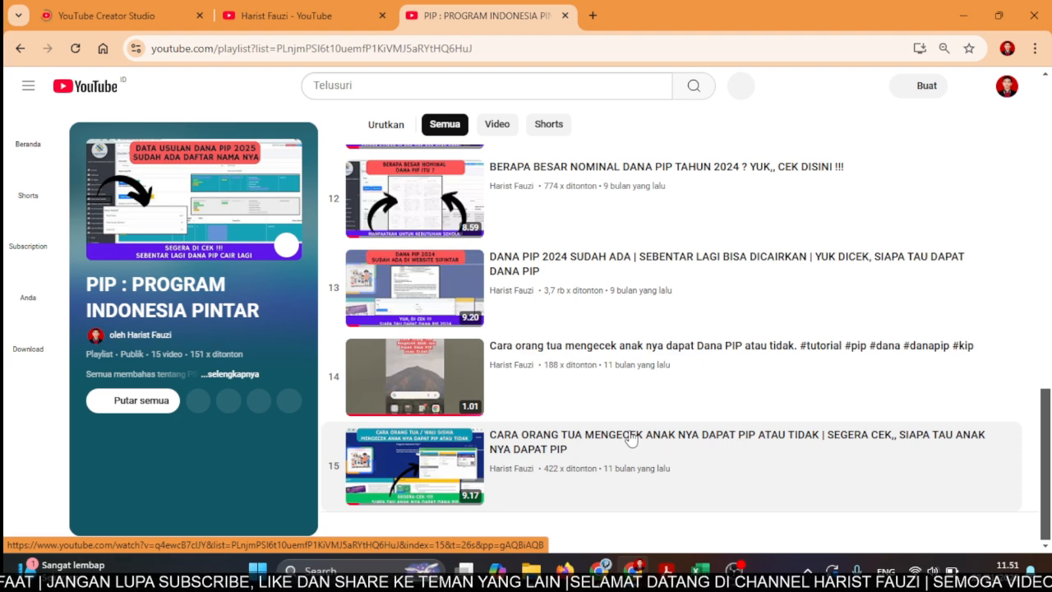
{"action": "scroll", "coordinate": [681, 332], "scroll_direction": "up", "scroll_amount": 1}
{"action": "scroll", "coordinate": [712, 329], "scroll_direction": "up", "scroll_amount": 2}
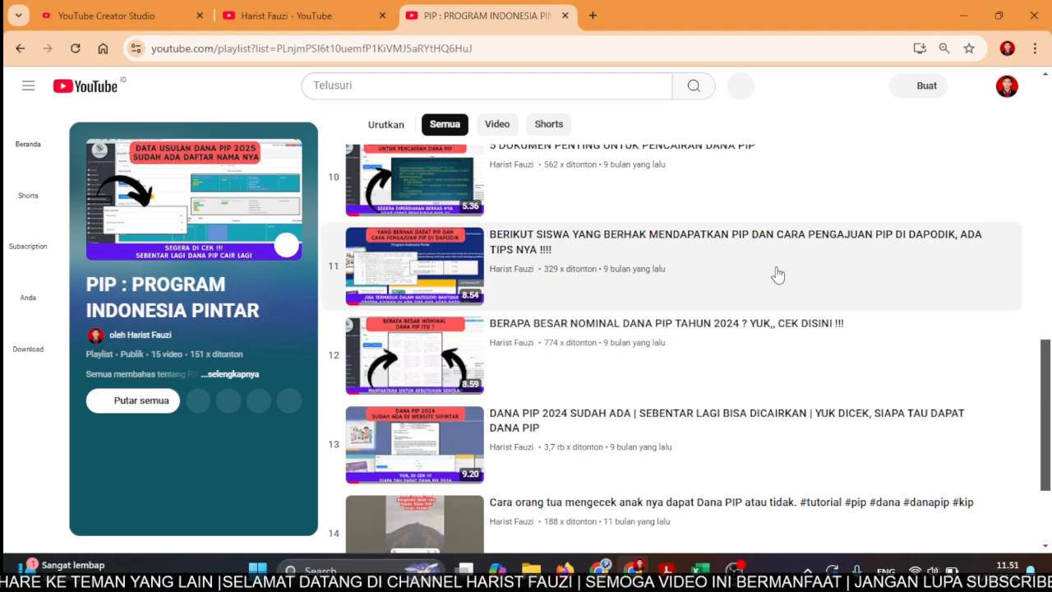
{"action": "scroll", "coordinate": [778, 274], "scroll_direction": "up", "scroll_amount": 1}
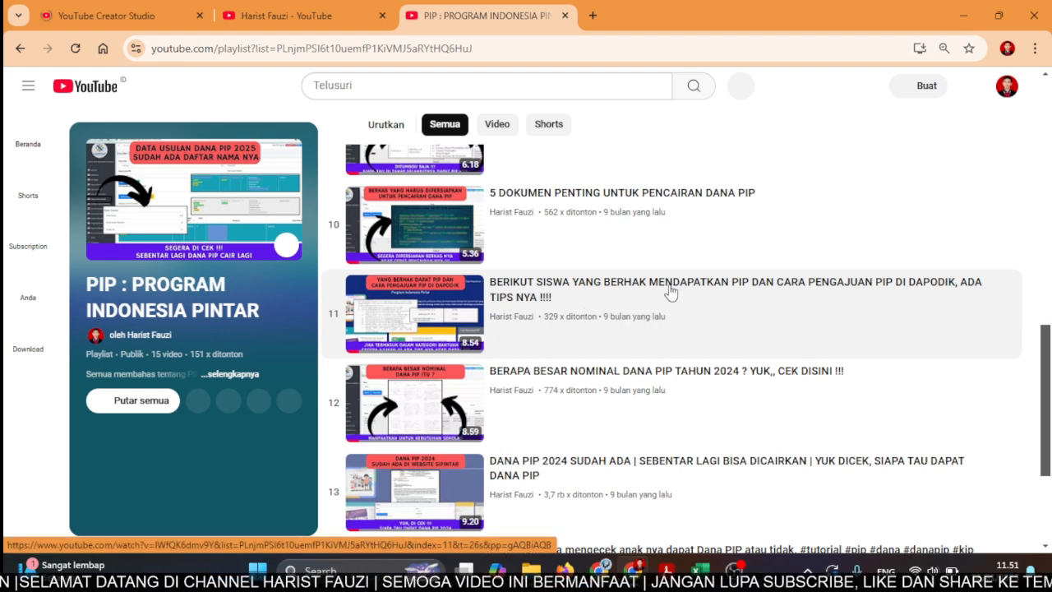
{"action": "scroll", "coordinate": [670, 291], "scroll_direction": "up", "scroll_amount": 1}
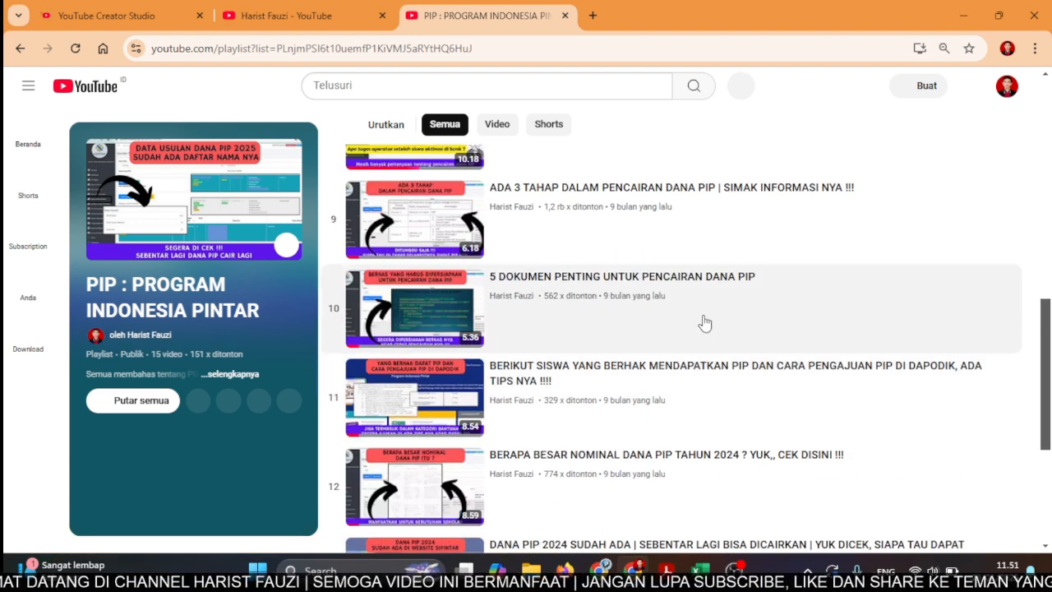
{"action": "scroll", "coordinate": [634, 284], "scroll_direction": "up", "scroll_amount": 2}
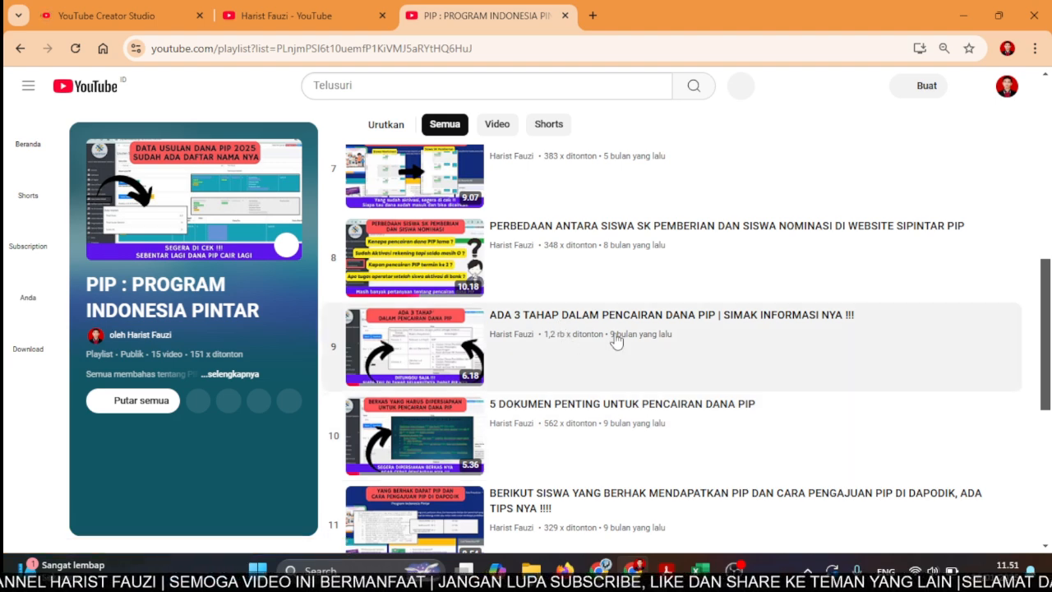
{"action": "scroll", "coordinate": [663, 338], "scroll_direction": "up", "scroll_amount": 1}
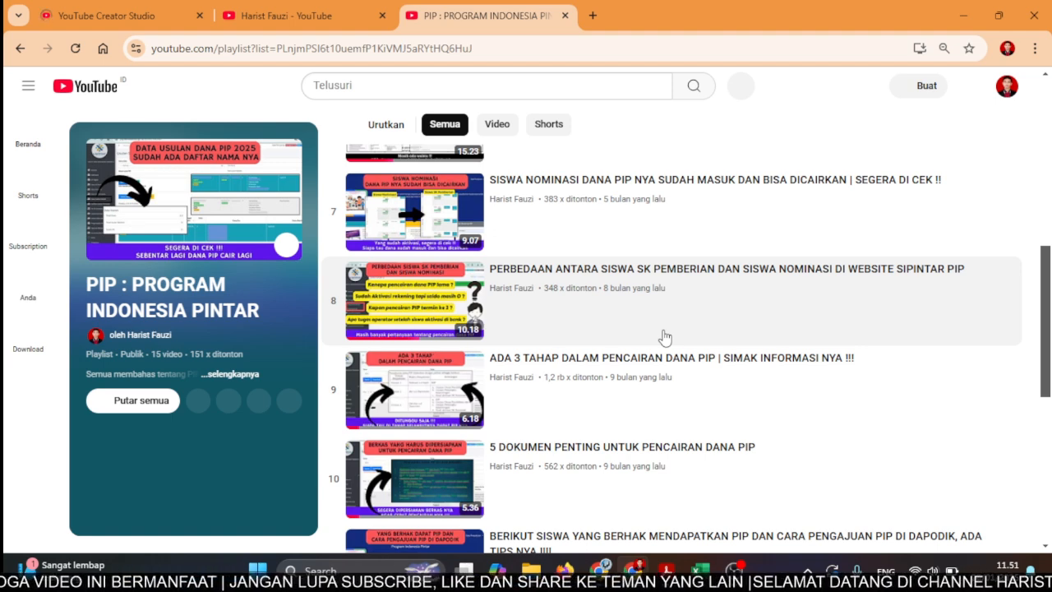
{"action": "scroll", "coordinate": [664, 338], "scroll_direction": "up", "scroll_amount": 1}
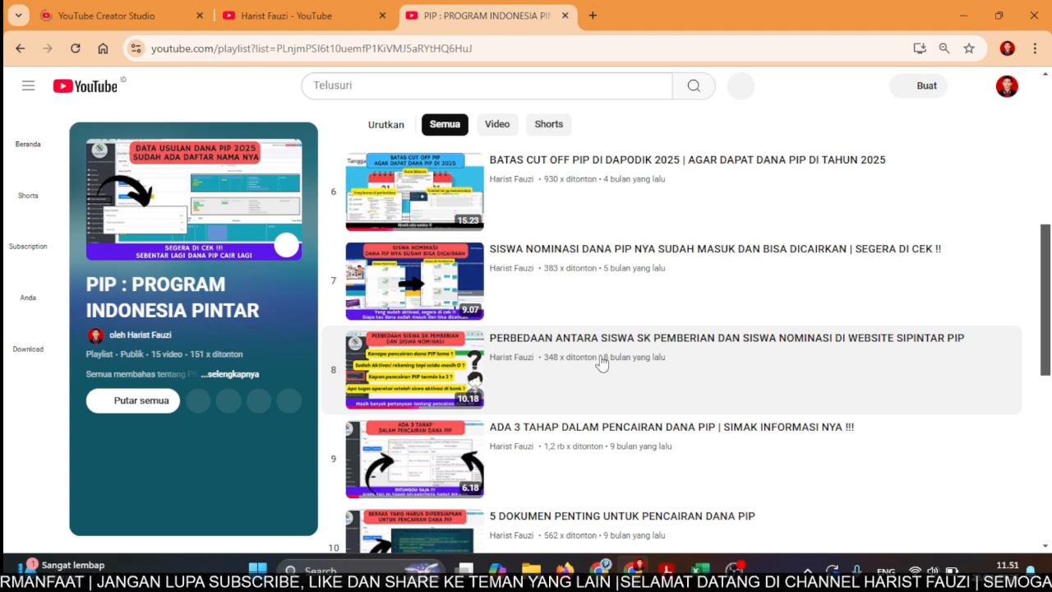
{"action": "scroll", "coordinate": [700, 367], "scroll_direction": "up", "scroll_amount": 1}
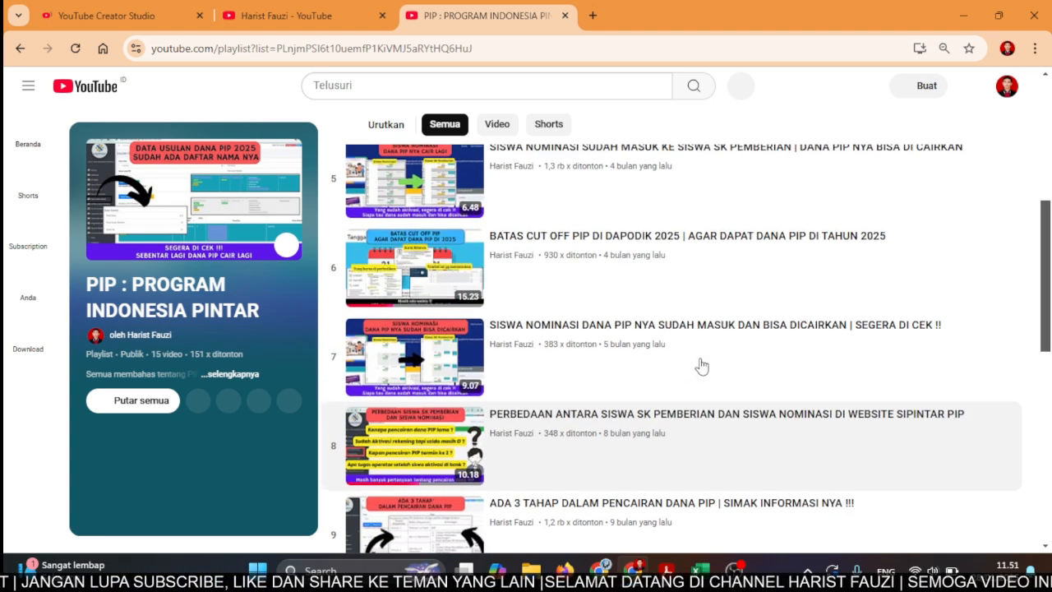
{"action": "scroll", "coordinate": [700, 366], "scroll_direction": "up", "scroll_amount": 1}
{"action": "scroll", "coordinate": [699, 364], "scroll_direction": "up", "scroll_amount": 2}
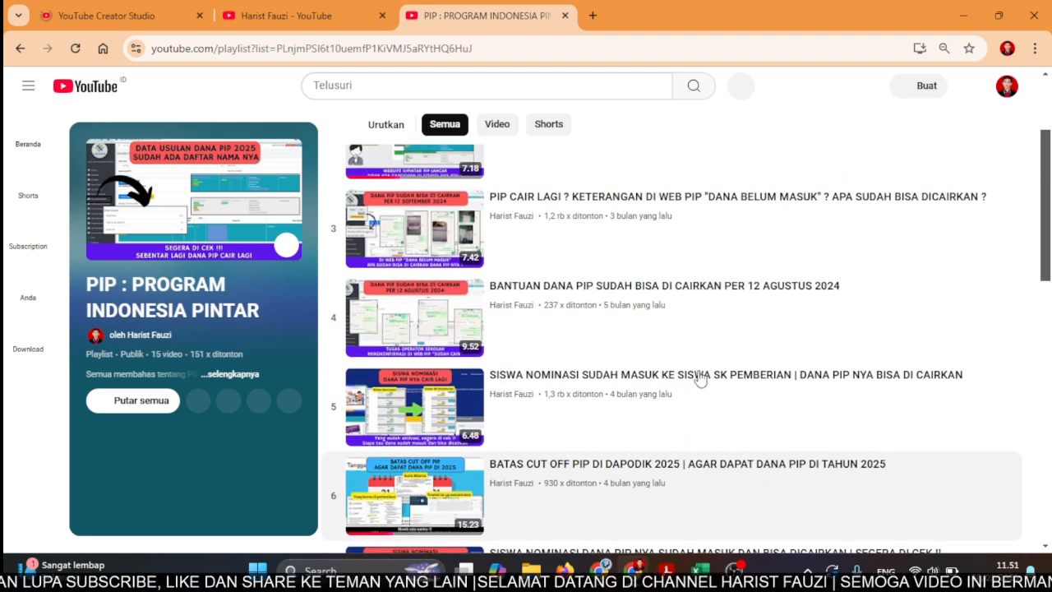
{"action": "scroll", "coordinate": [693, 414], "scroll_direction": "up", "scroll_amount": 1}
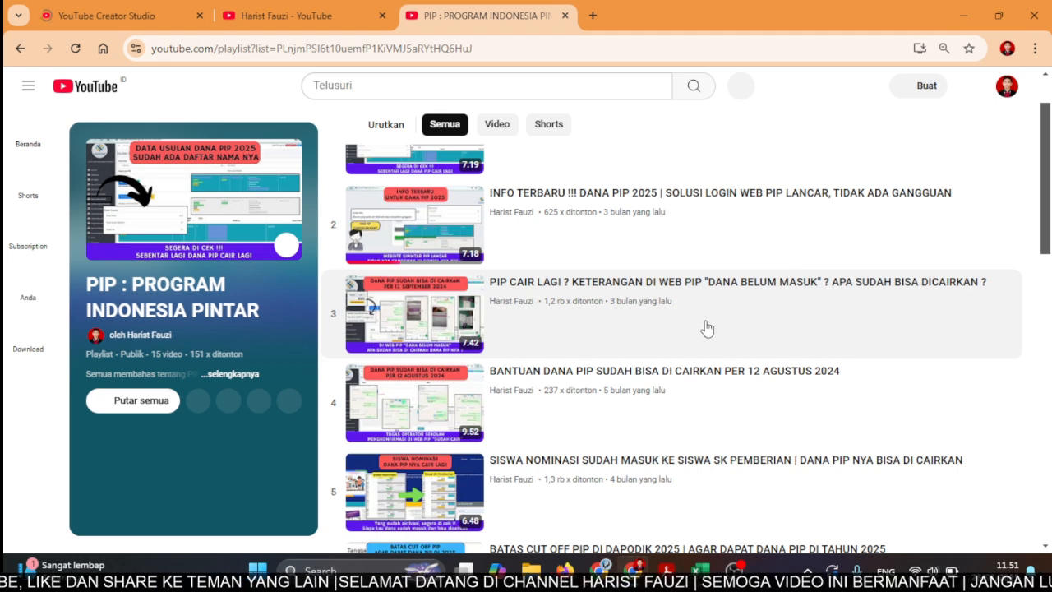
{"action": "scroll", "coordinate": [807, 308], "scroll_direction": "up", "scroll_amount": 1}
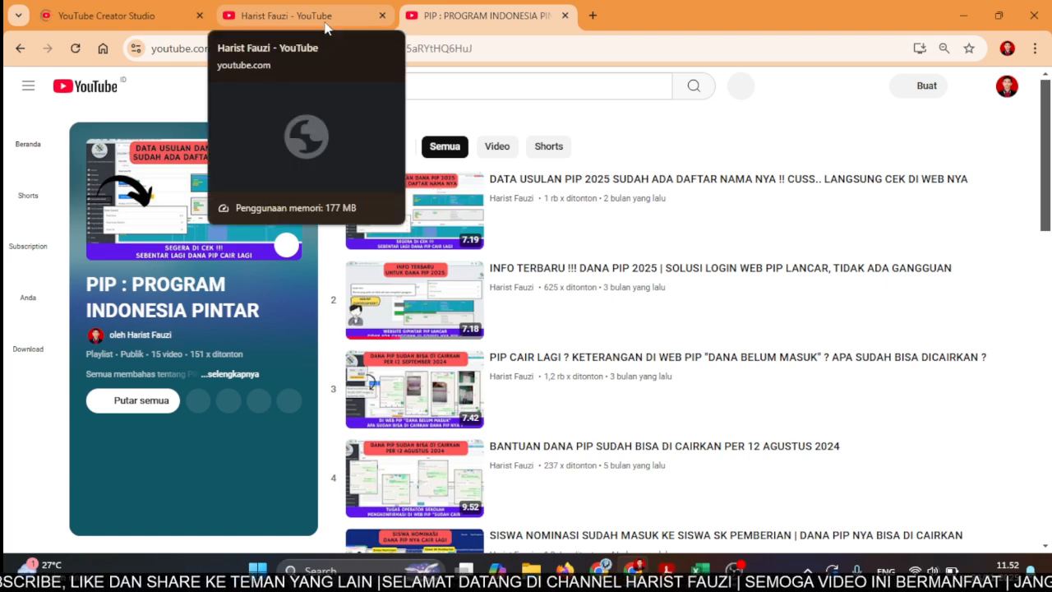
{"action": "left_click", "coordinate": [326, 28]}
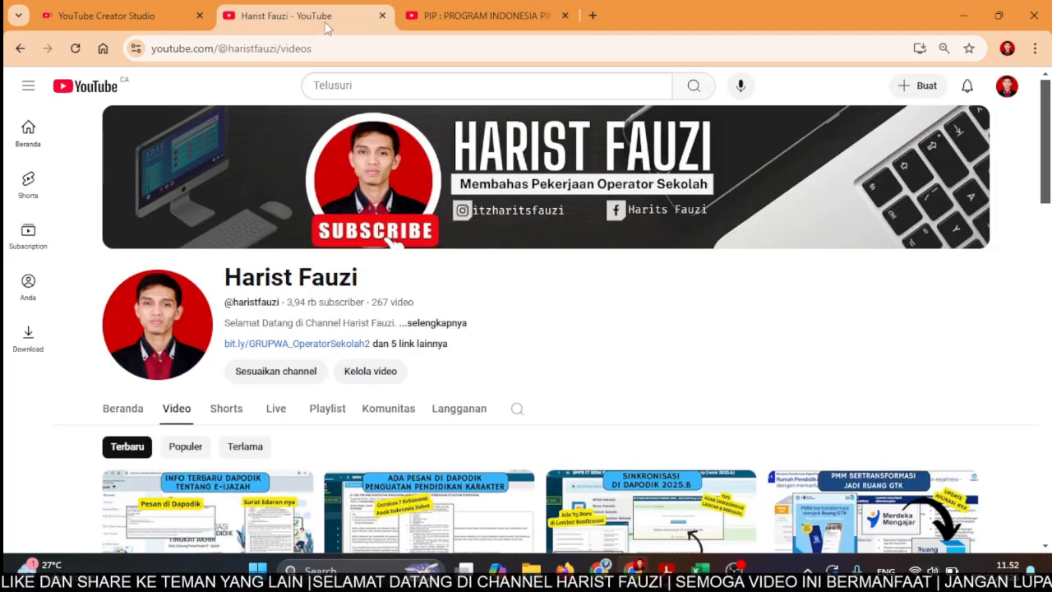